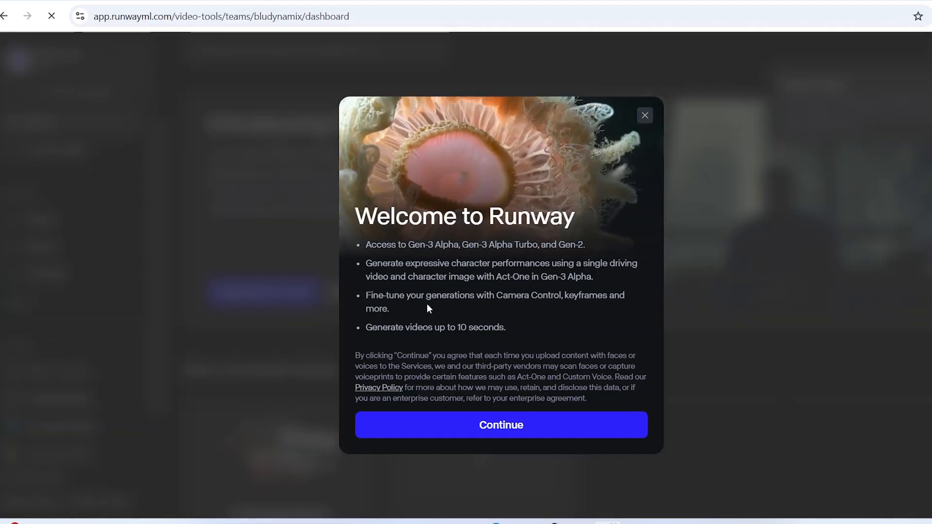
- Continue past the welcome message and add the a-young-black-south-african-male-farmer-_wvpYH image from Downloads as the video's input image
click(541, 413)
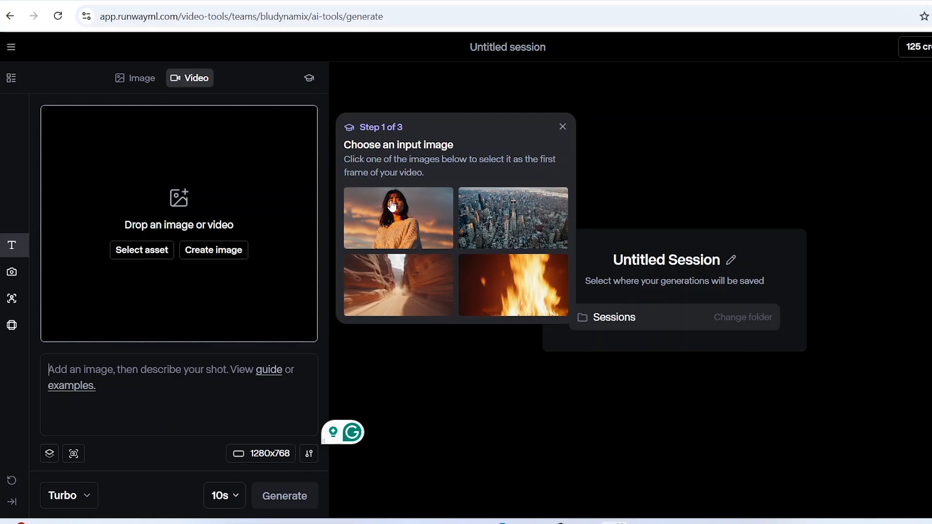
mouse_move(643, 523)
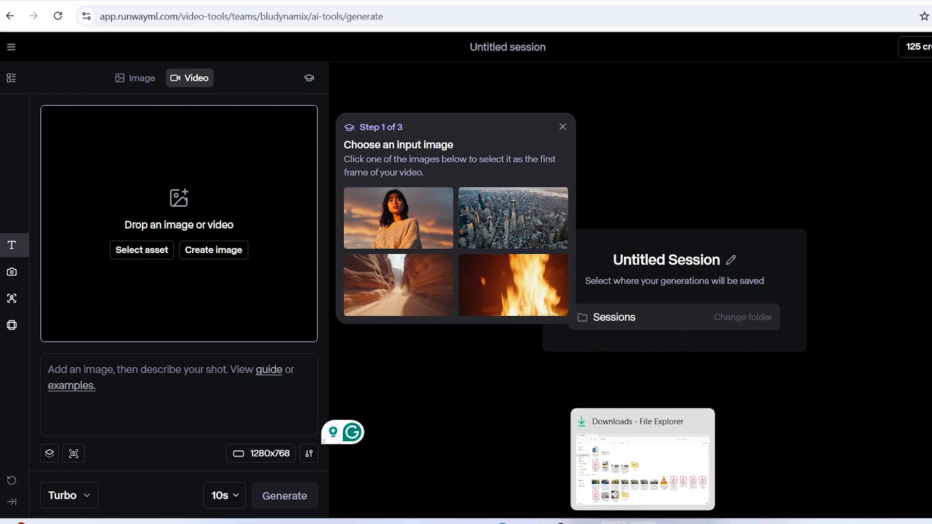
click(588, 415)
click(440, 351)
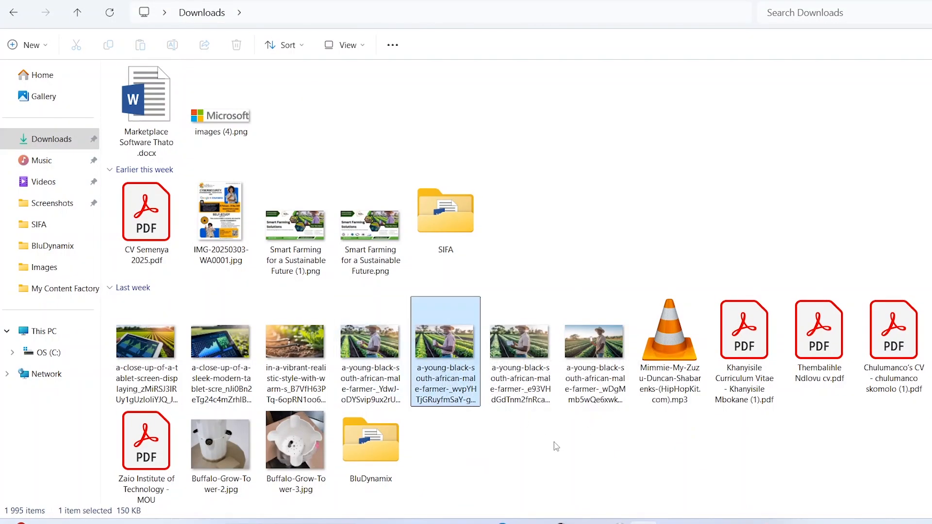
drag(446, 342, 162, 235)
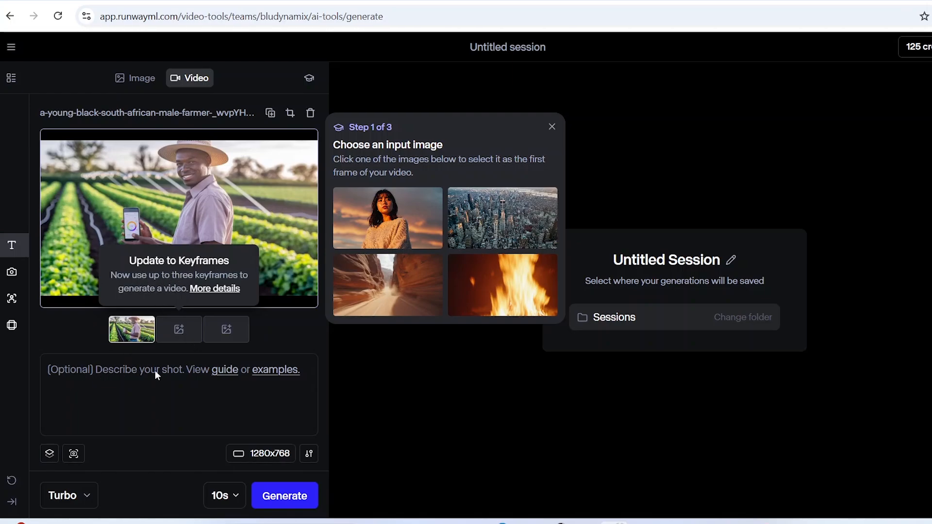
- Begin the video prompt with "it is a video of a young black farmer next to his farm"
click(128, 377)
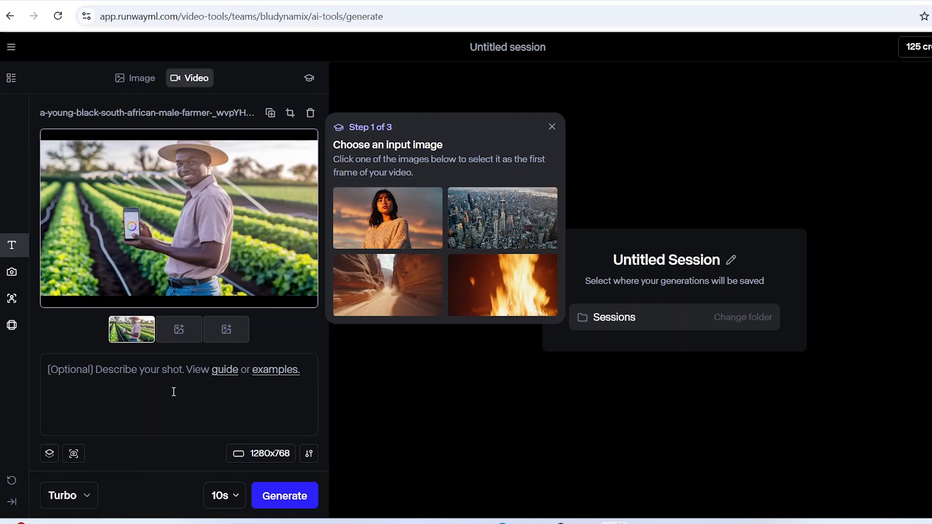
text(it is a v)
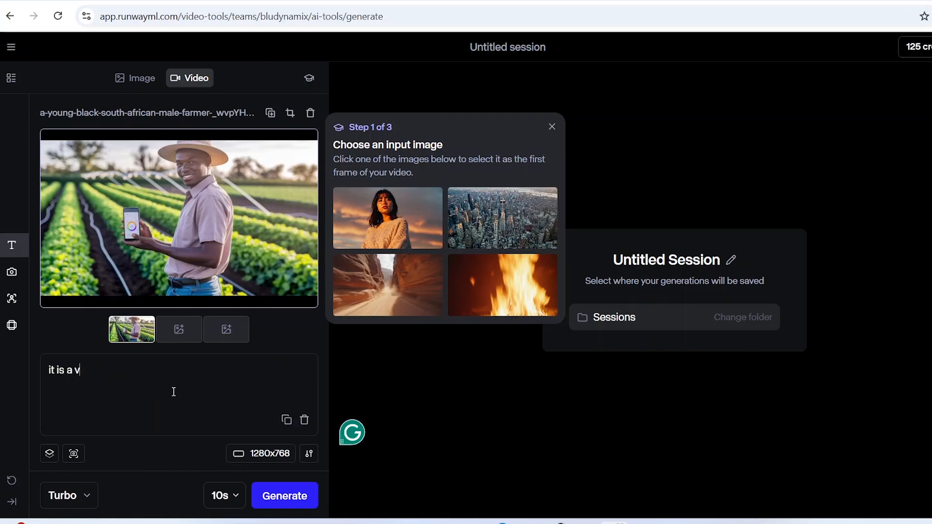
text(edio)
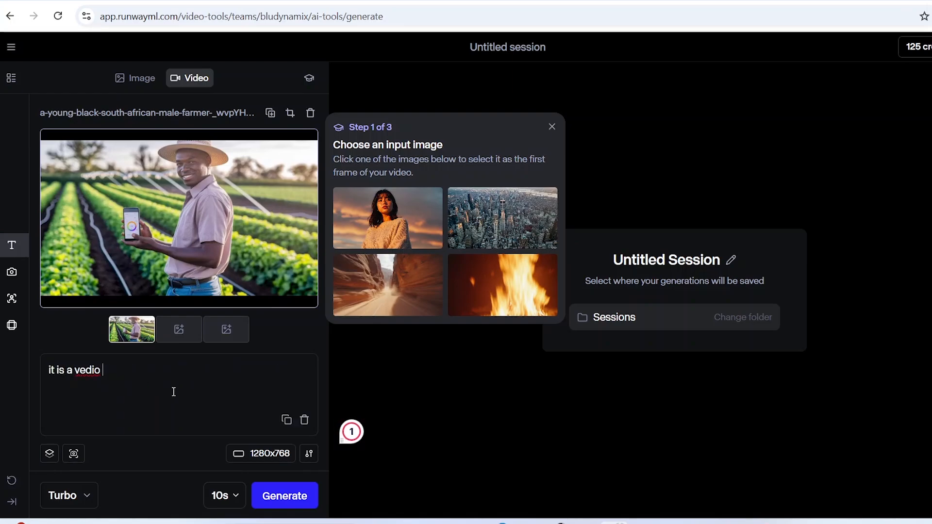
key(BackSpace)
key(BackSpace)
key(BackSpace)
key(BackSpace)
key(BackSpace)
text(ideo of a young b)
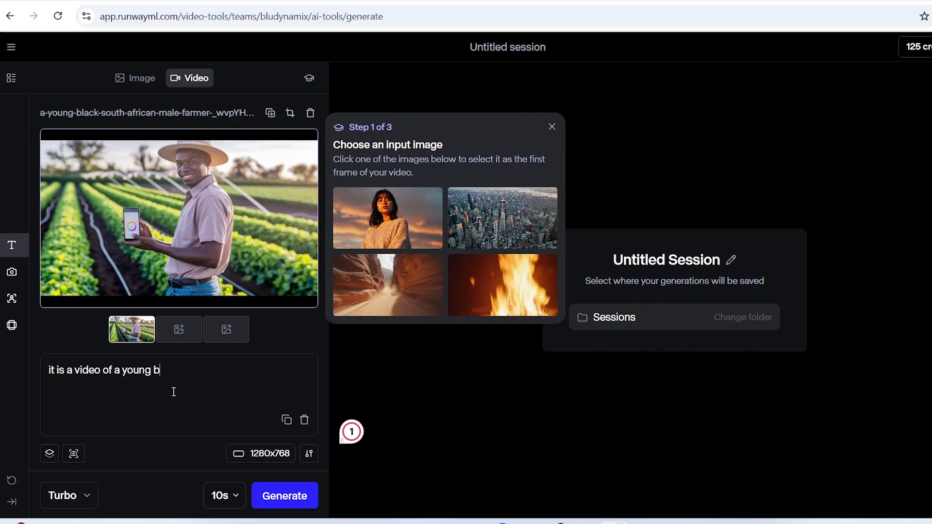
text(lack farmer next to his fa)
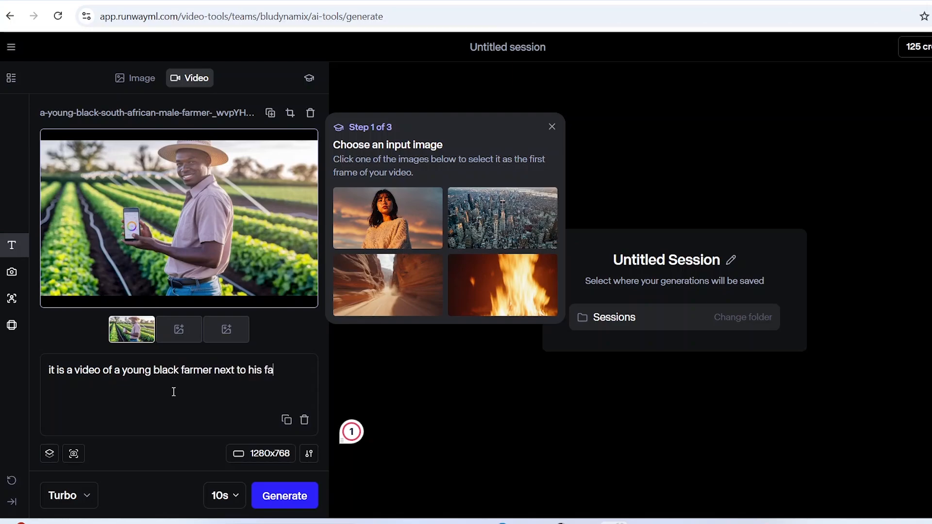
- Continue the prompt with "with a smart phone showing his a dashboard of his farm,"
text(rm with a smart)
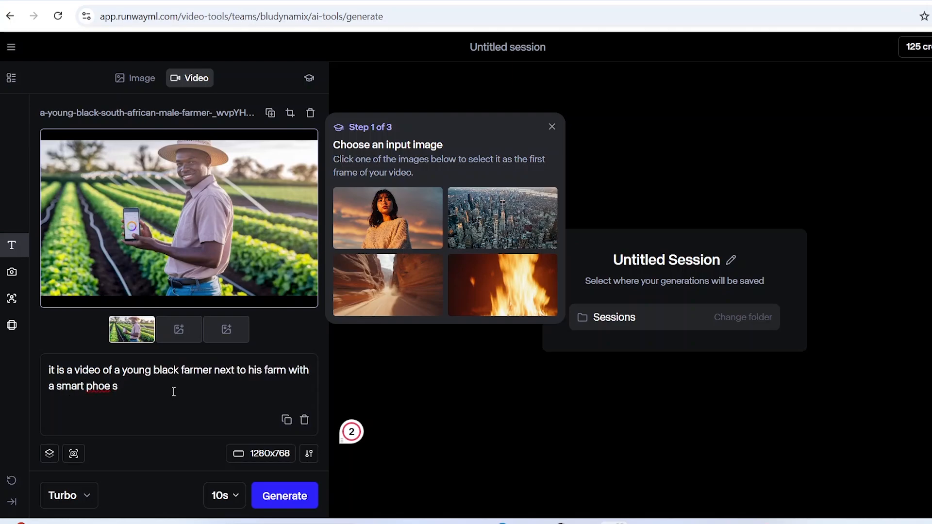
text( phone showing his a dashbord)
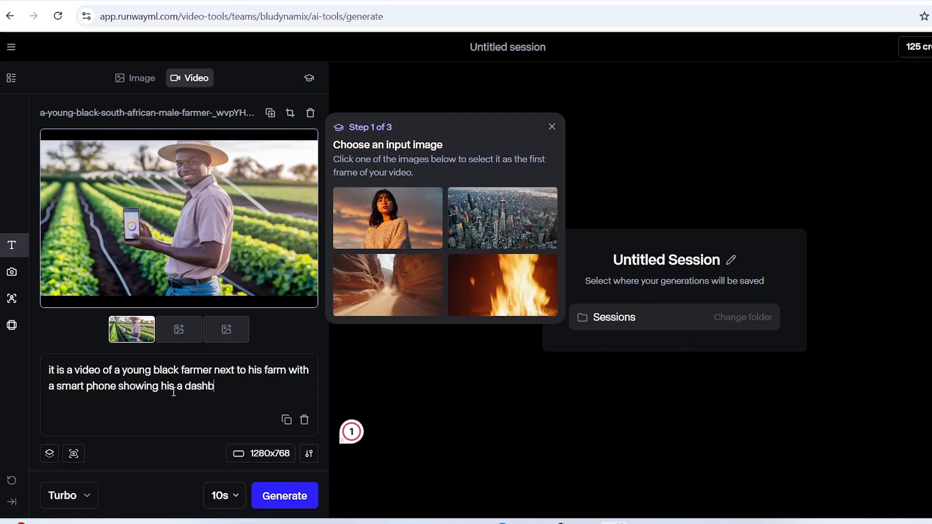
key(BackSpace)
key(BackSpace)
key(BackSpace)
text(ard of his farm.)
- Finish the prompt with "showing irrigation partterns and water levels, while the pumps are straying water on the garden"
text( show)
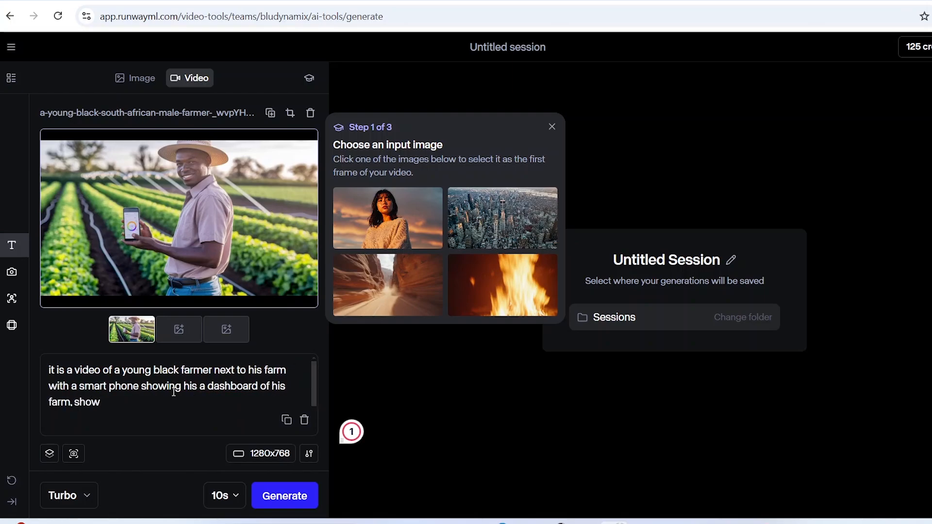
text(ing irrigation partterns and water le)
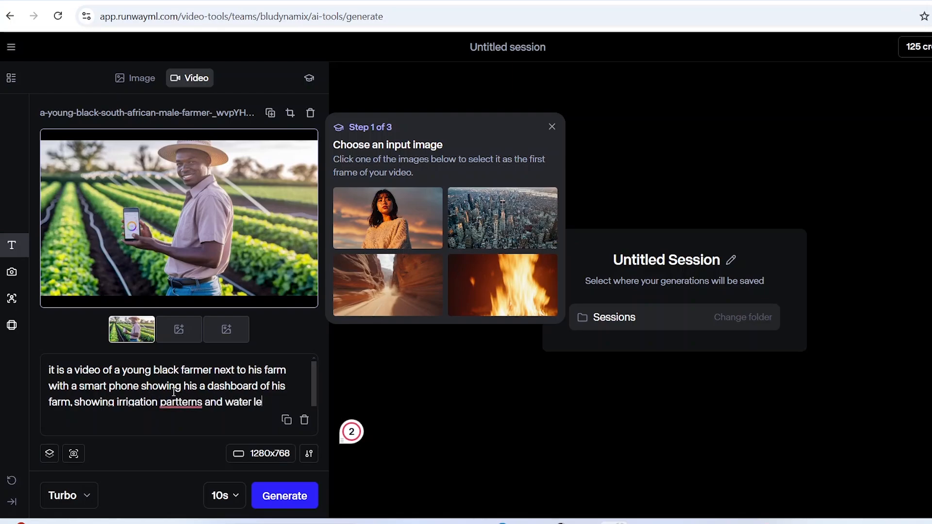
key(BackSpace)
key(BackSpace)
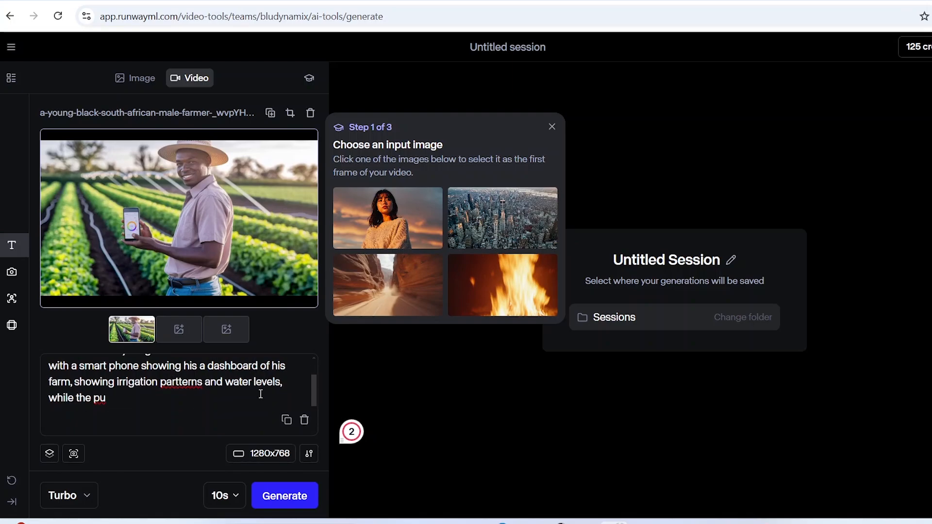
text(mps are stray)
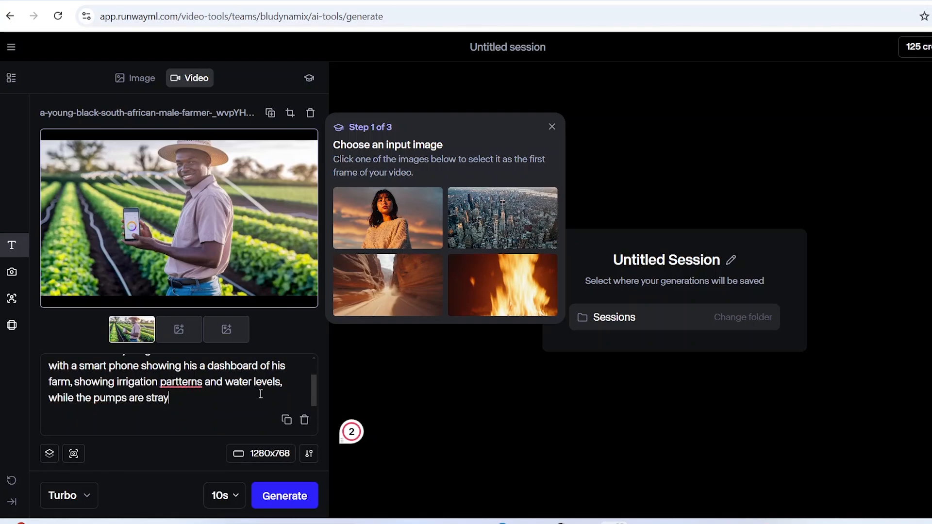
text(ing water on the garden)
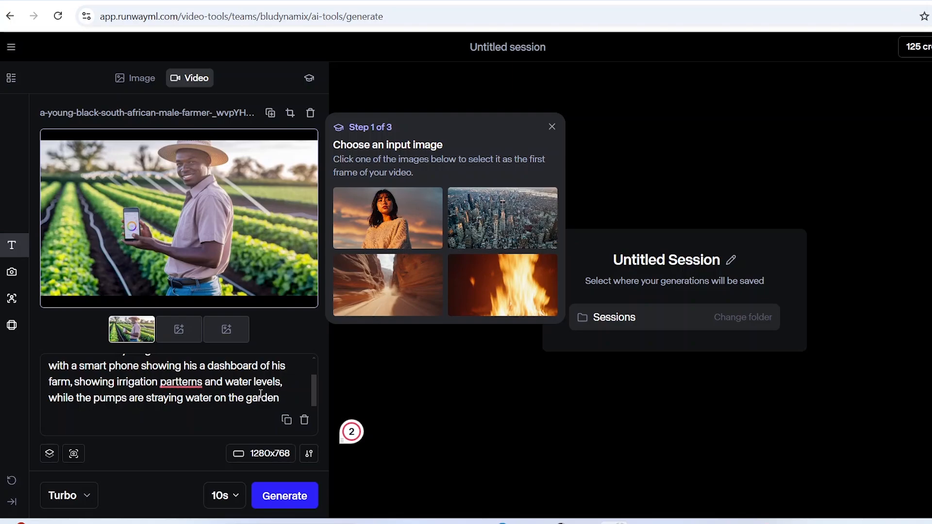
- Correct the misspelled word "partterns" to "patterns" in the prompt
scroll(261, 394, up, 2)
scroll(261, 394, down, 2)
click(174, 384)
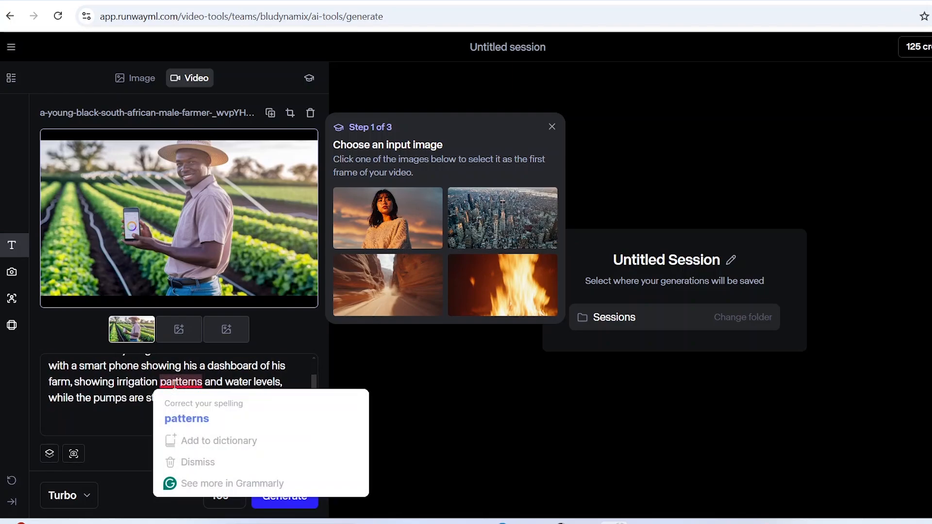
click(187, 418)
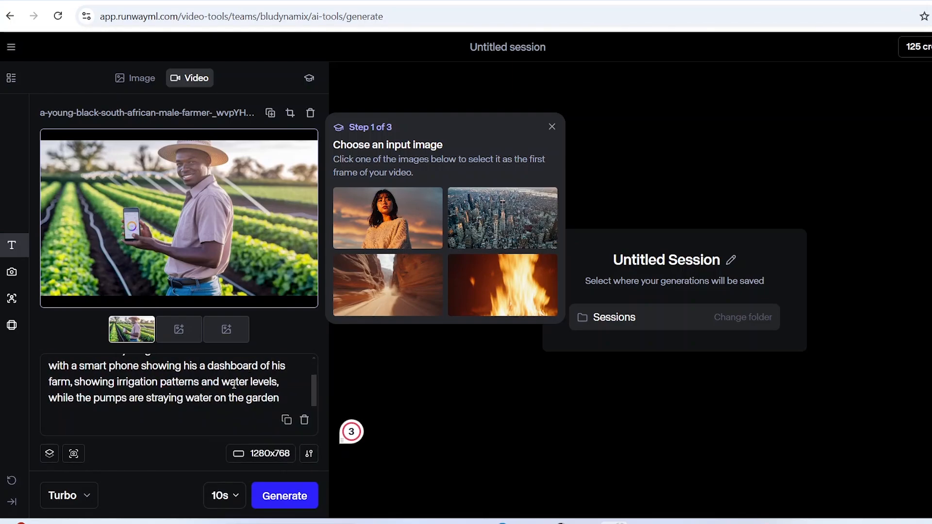
- Check the model and duration options, generate the farmer video with Turbo at 10s, and dismiss the tutorial tips
click(70, 495)
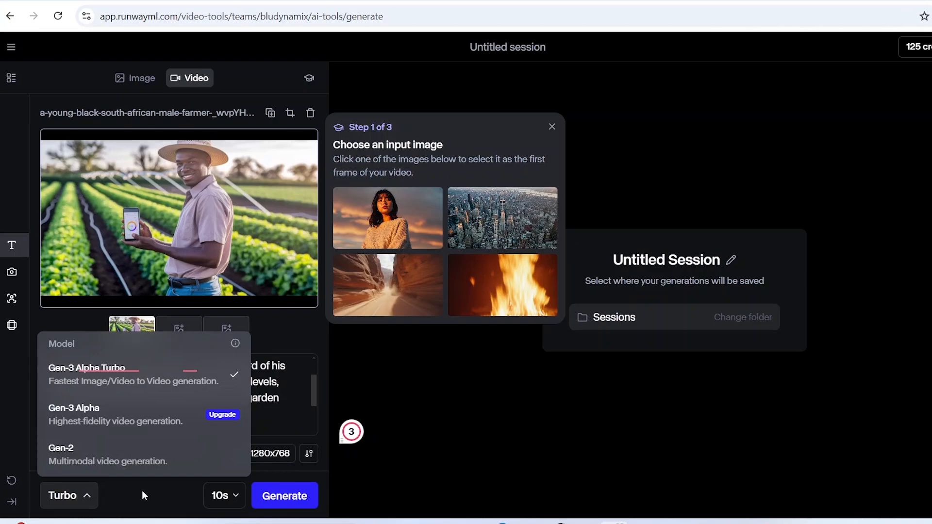
click(141, 490)
click(219, 496)
click(178, 488)
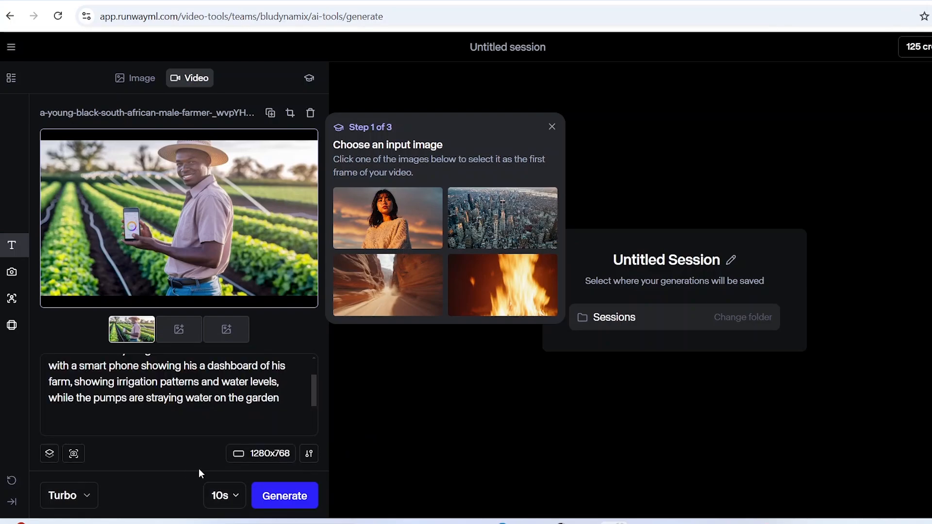
click(297, 504)
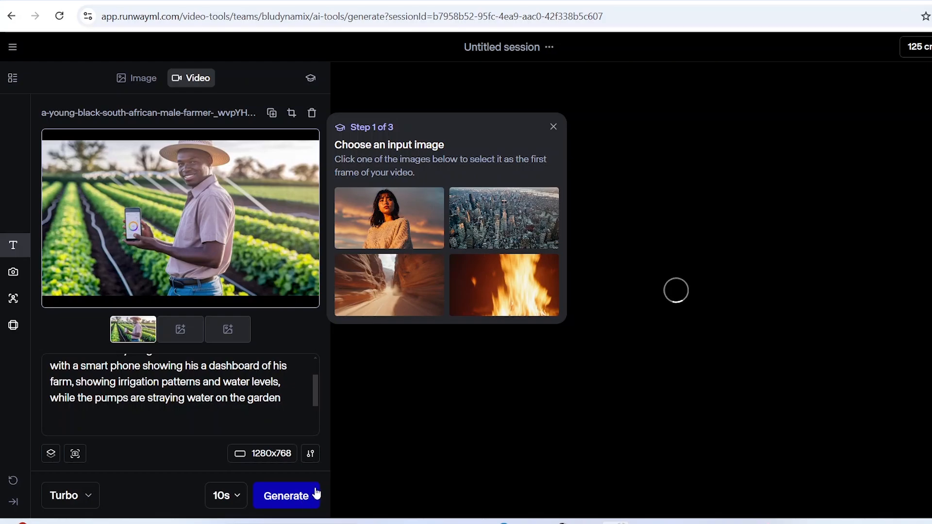
click(555, 127)
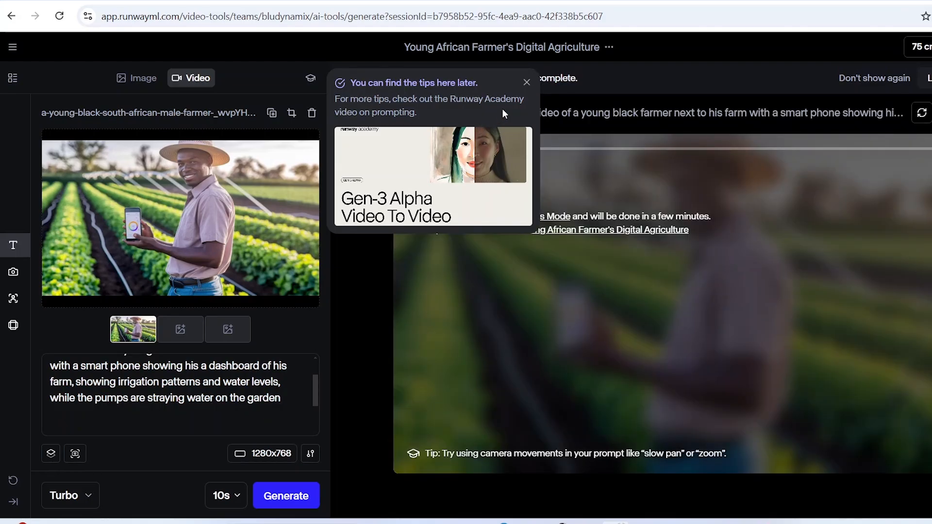
click(526, 82)
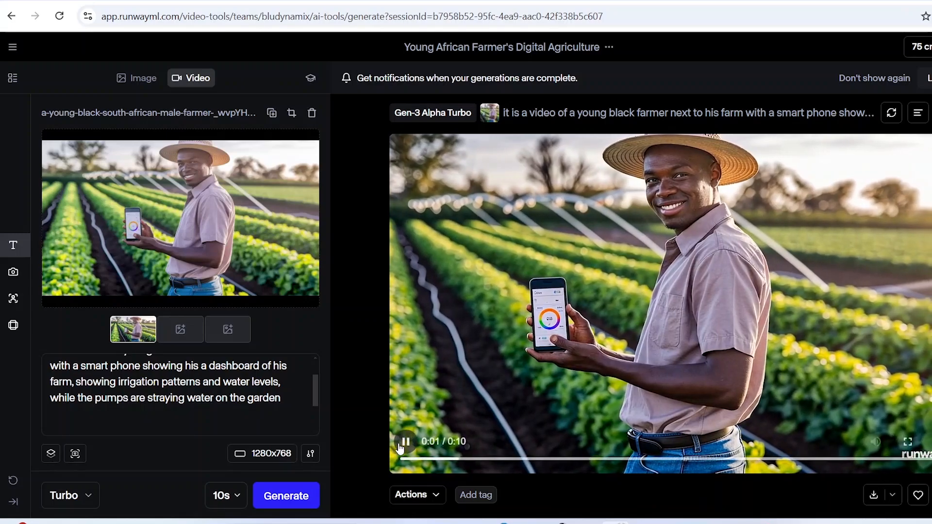
- Preview the generated farmer video and download it
click(406, 441)
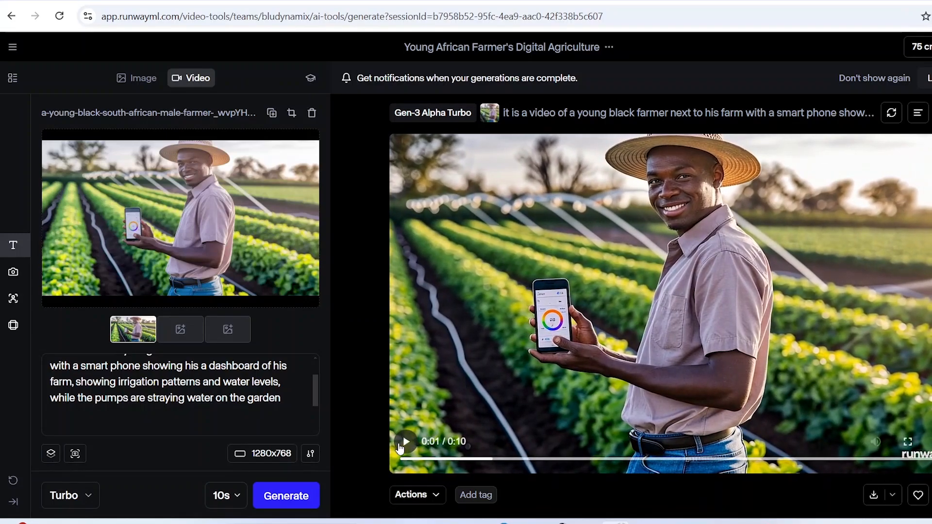
click(874, 496)
click(411, 444)
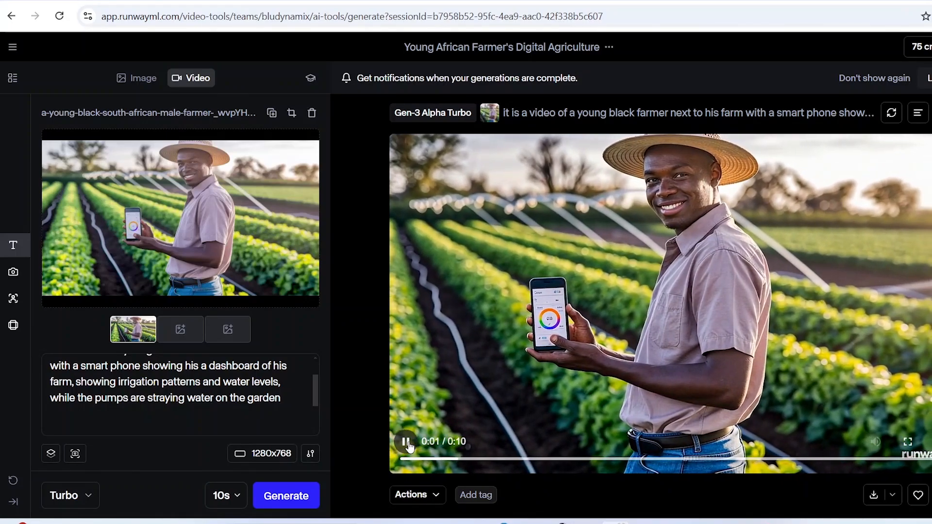
click(406, 443)
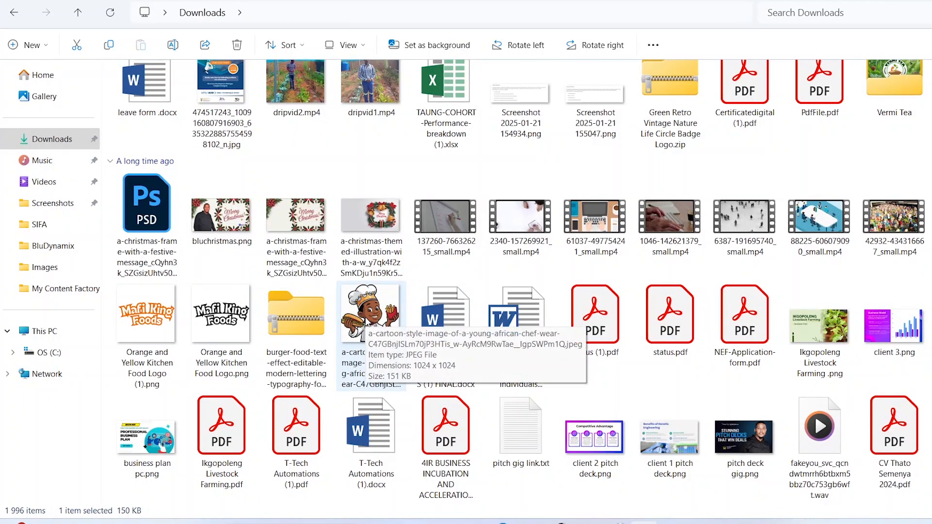
- Add the cartoon-style young African chef image from Downloads as the input image, cropped to Landscape (1280x768)
drag(343, 333, 135, 214)
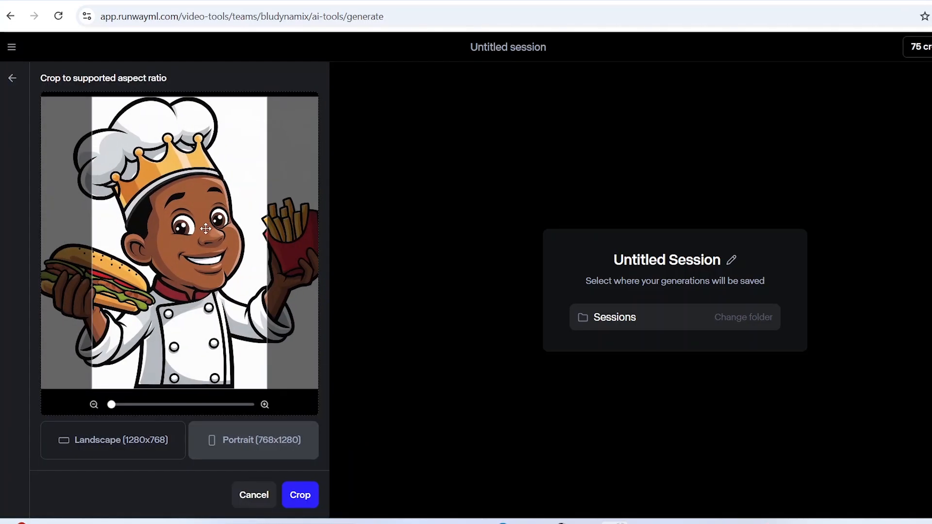
mouse_move(169, 352)
mouse_down()
mouse_move(157, 347)
mouse_move(170, 346)
mouse_up()
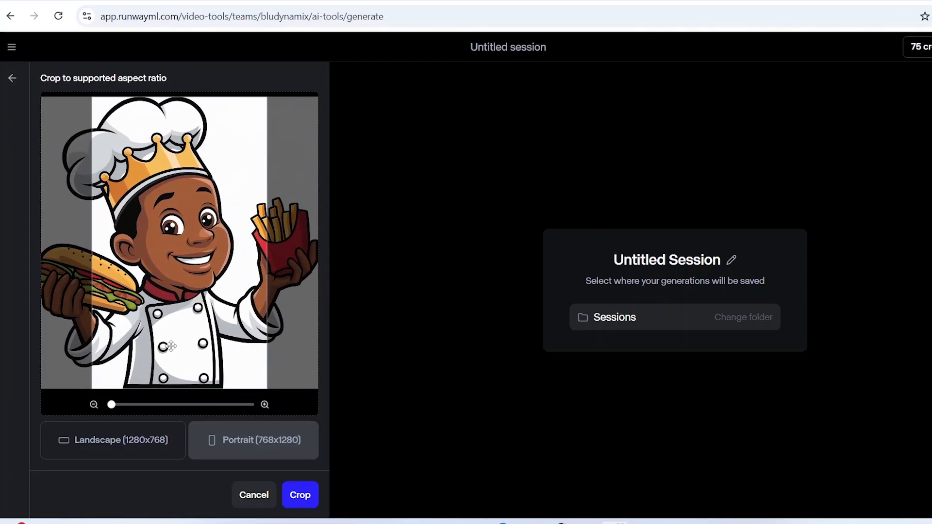
click(146, 440)
drag(233, 272, 233, 269)
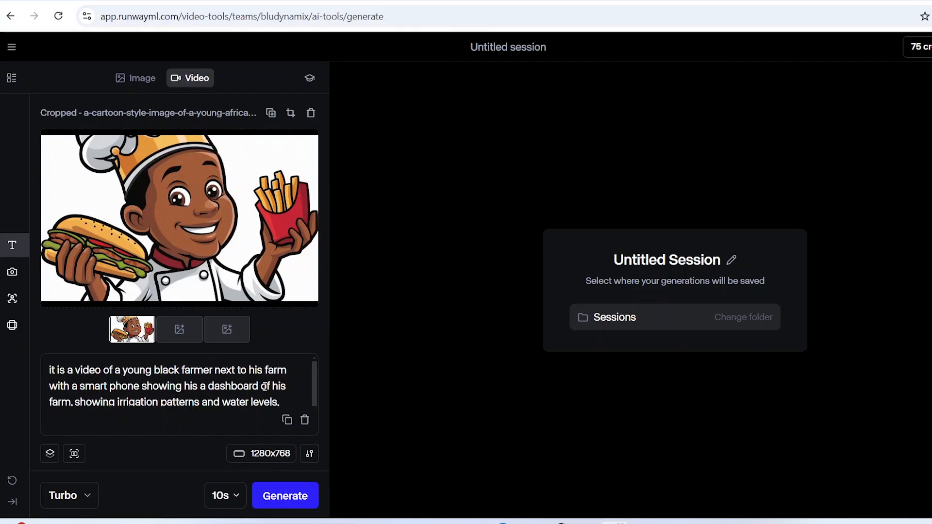
- Replace the farmer prompt with "a video of this charatcer smilling and giving out"
key(ctrl+a)
text(while the pumps are straying water on the garden)
drag(279, 370, 59, 370)
key(BackSpace)
text(a vid)
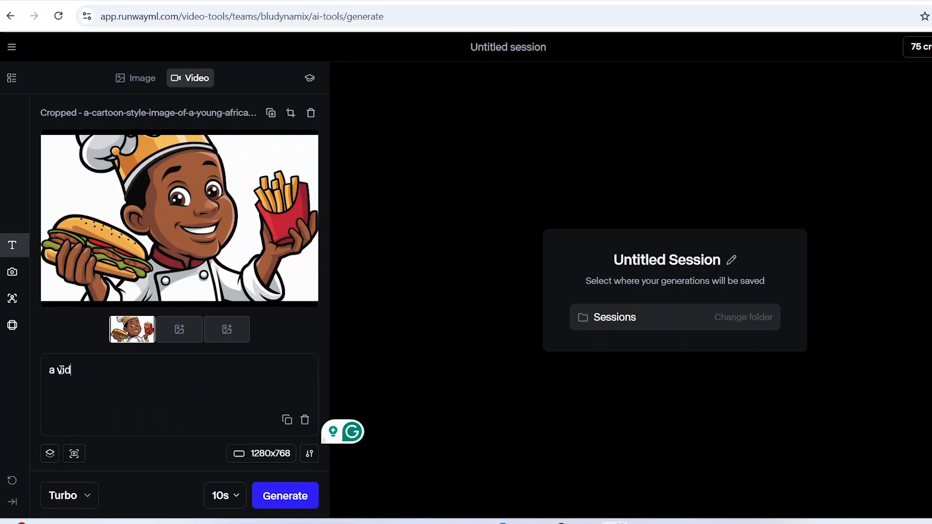
text(eo of this charatcer)
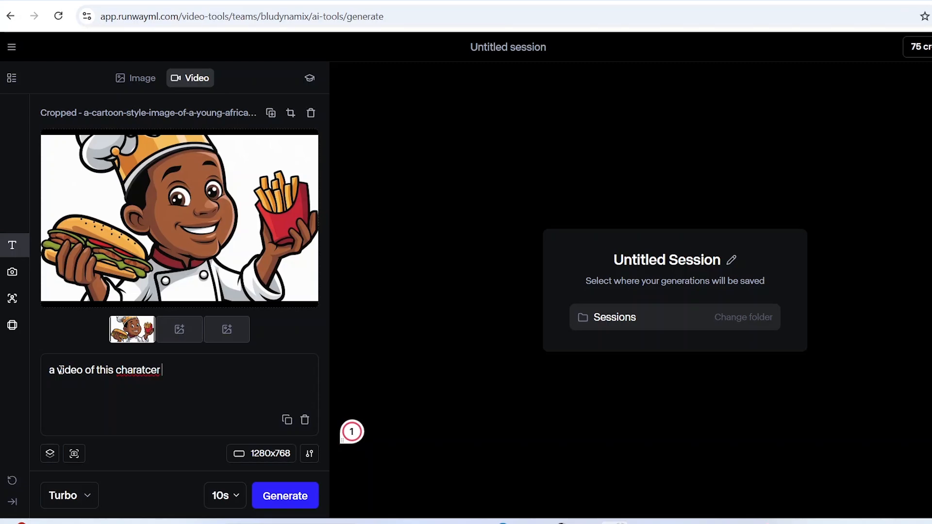
text( smilling)
text(giving out)
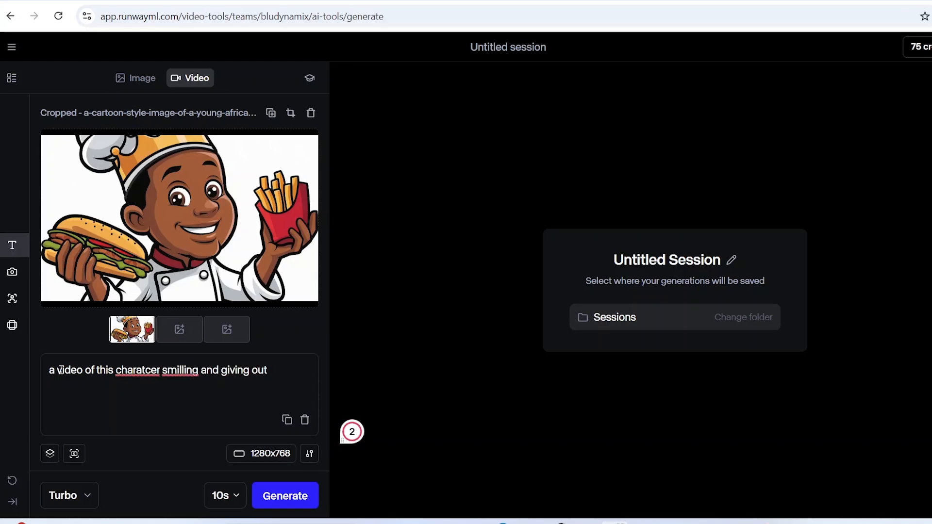
- Extend the prompt with "the food he has on his hands, in a zoom way, while it also adds a nice background to it"
text( the food he has on his hands, in a zoom way, w)
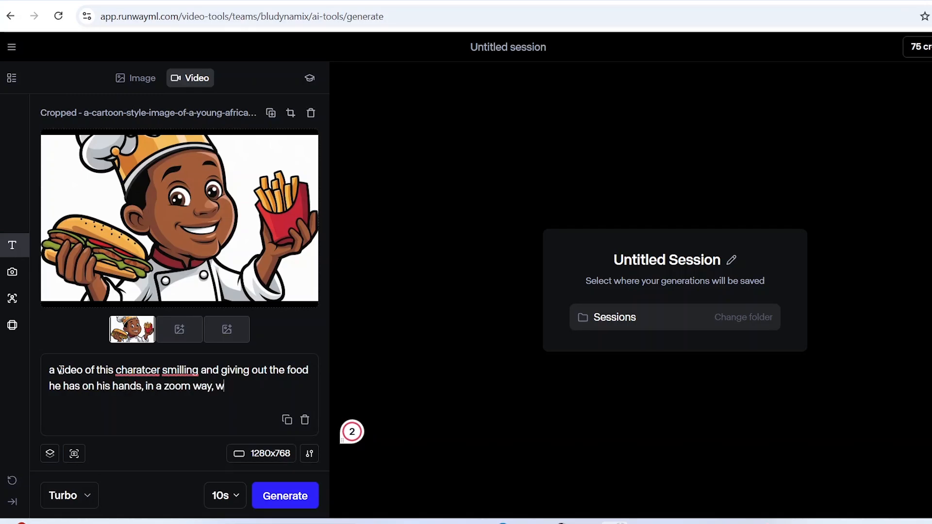
text(hile it also adds a nic)
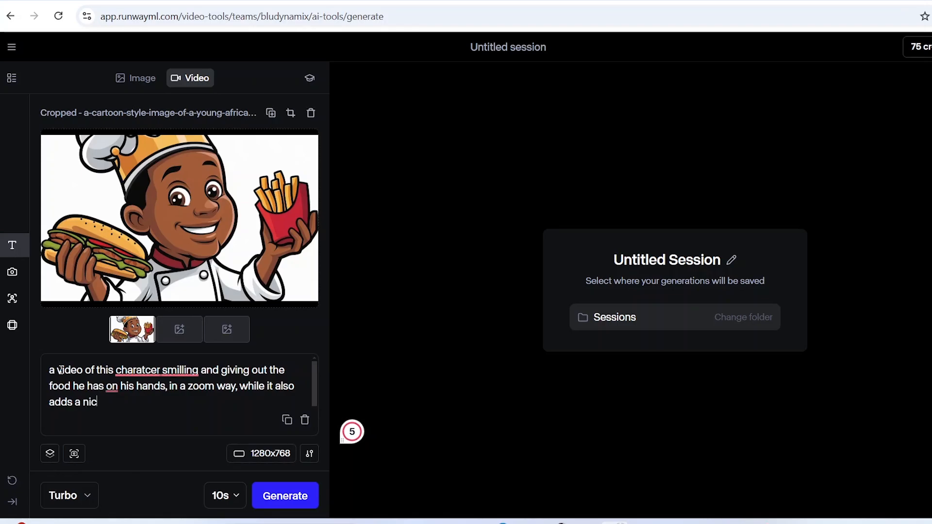
text(e background to it tha)
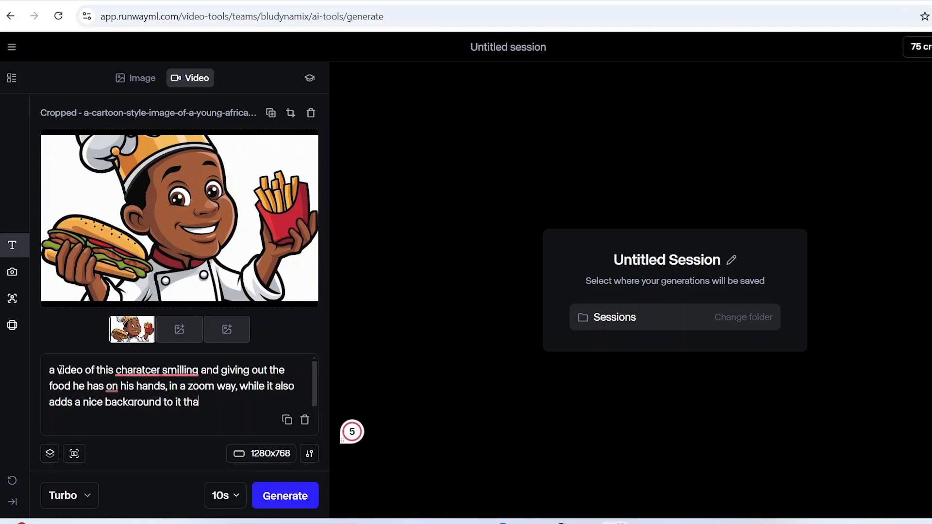
key(BackSpace)
key(BackSpace)
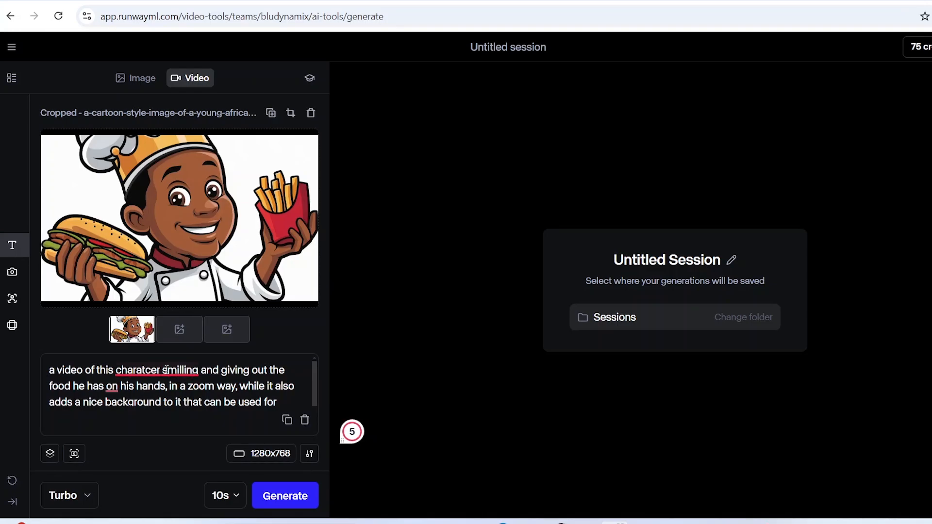
- Continue the prompt with "that can be used for marketing a fast food joint, make it innovation with high class video edits"
text(marketing a fast food joint)
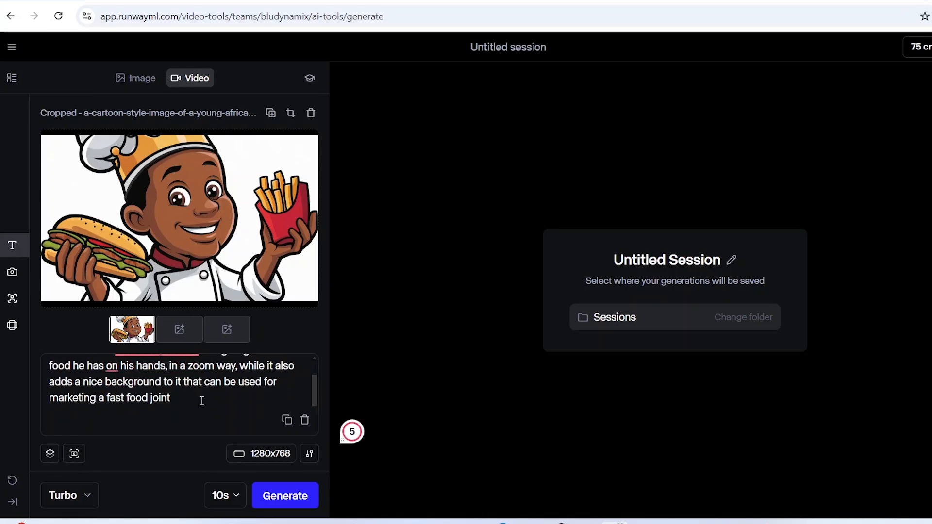
text(, make it innovation with)
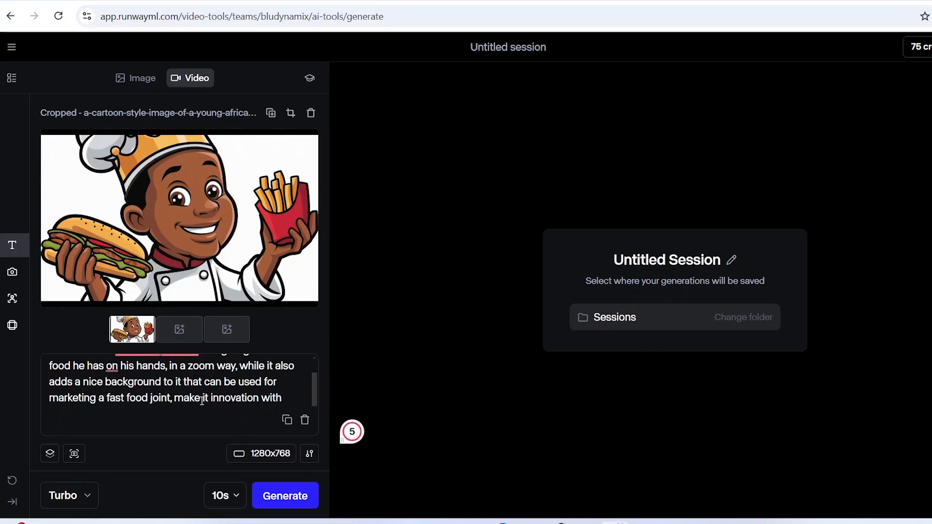
text( high class video edits)
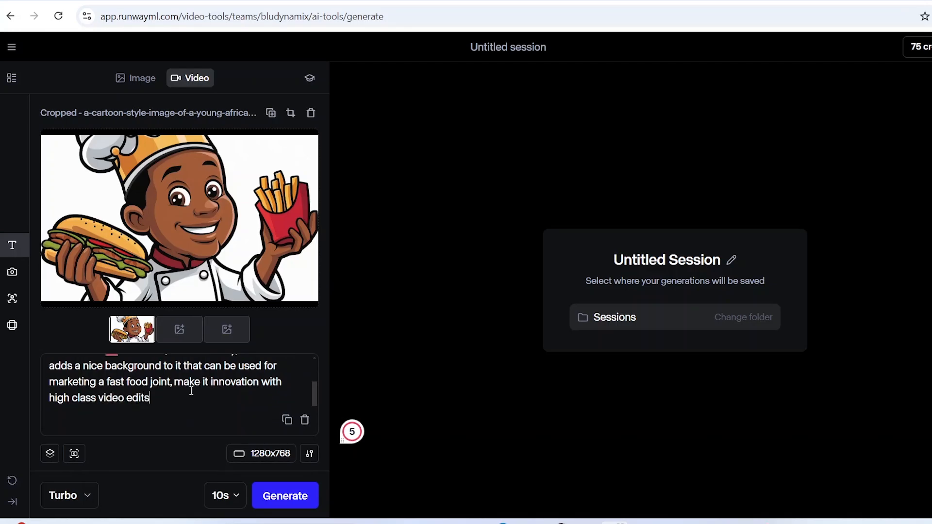
- Finish the prompt with "for a premium look, it must also have a wink at the end" and generate the chef video
text( for a premuim)
key(BackSpace)
key(BackSpace)
key(BackSpace)
key(BackSpace)
text(ium look, it must also)
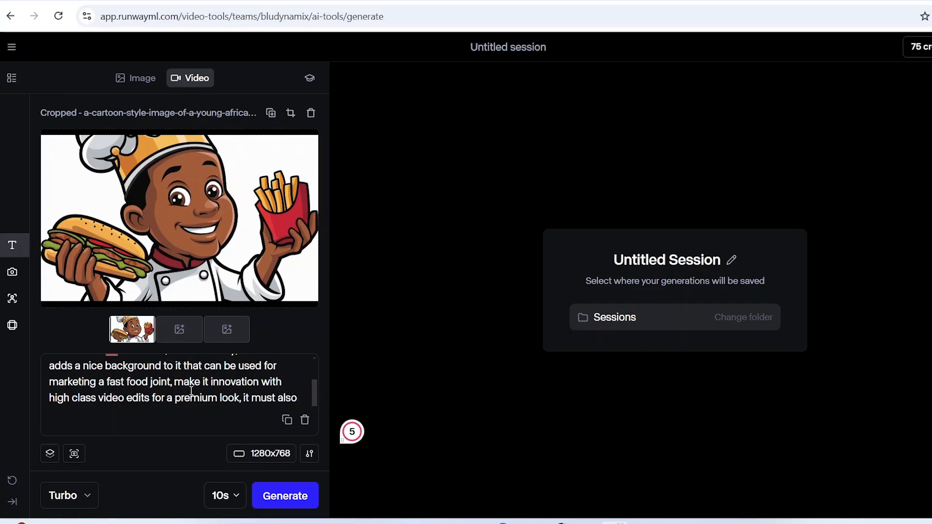
text( have a w)
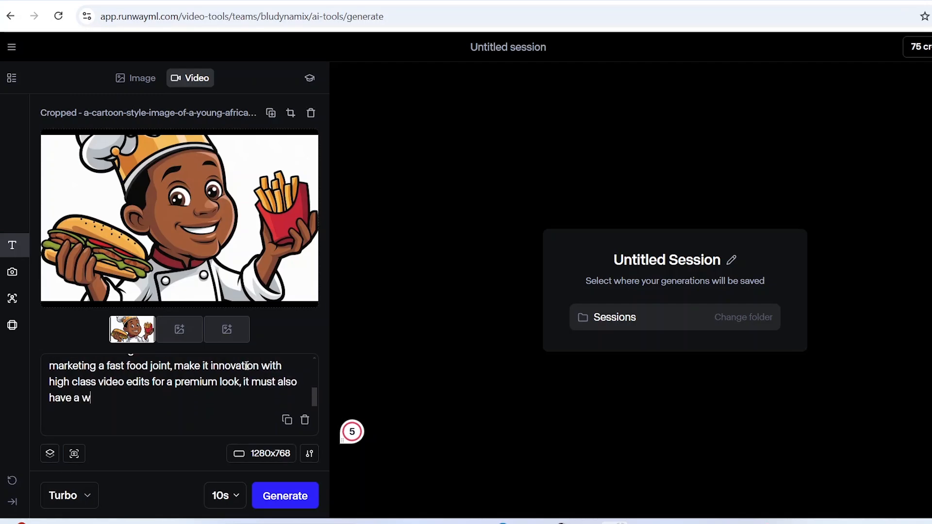
text(ink at the end)
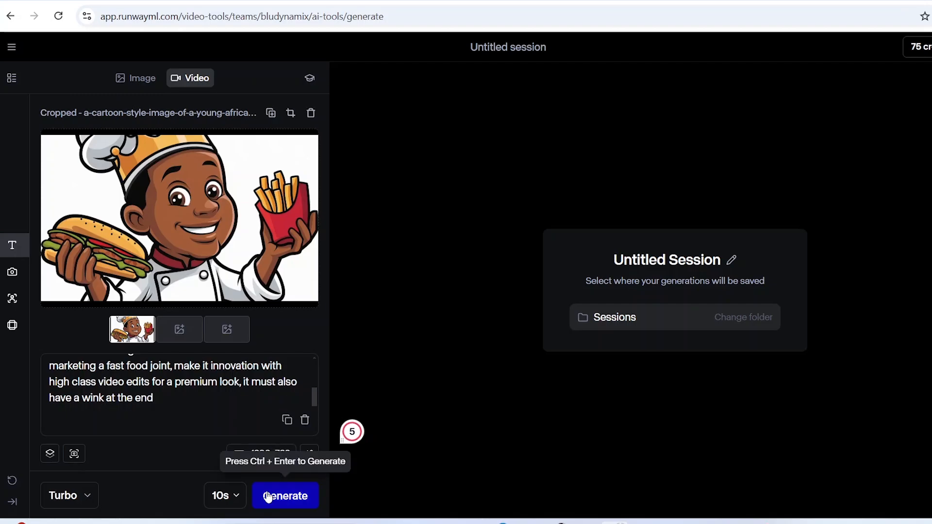
click(266, 495)
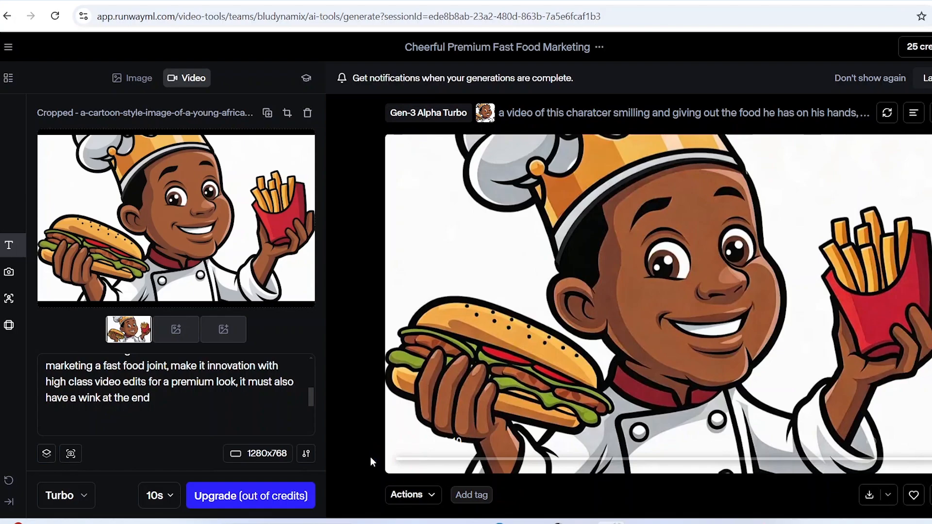
- Preview the generated chef video and compare it with the full prompt text
click(402, 444)
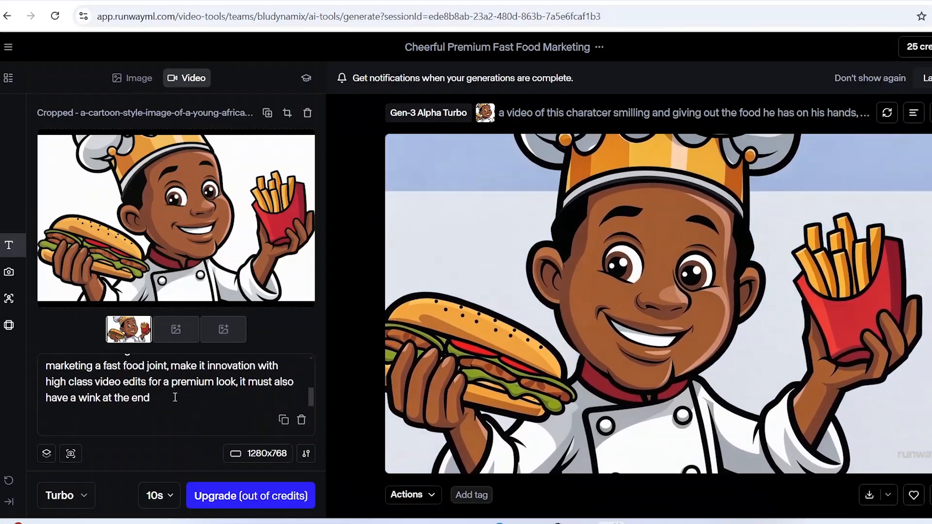
scroll(183, 397, up, 3)
scroll(194, 389, down, 3)
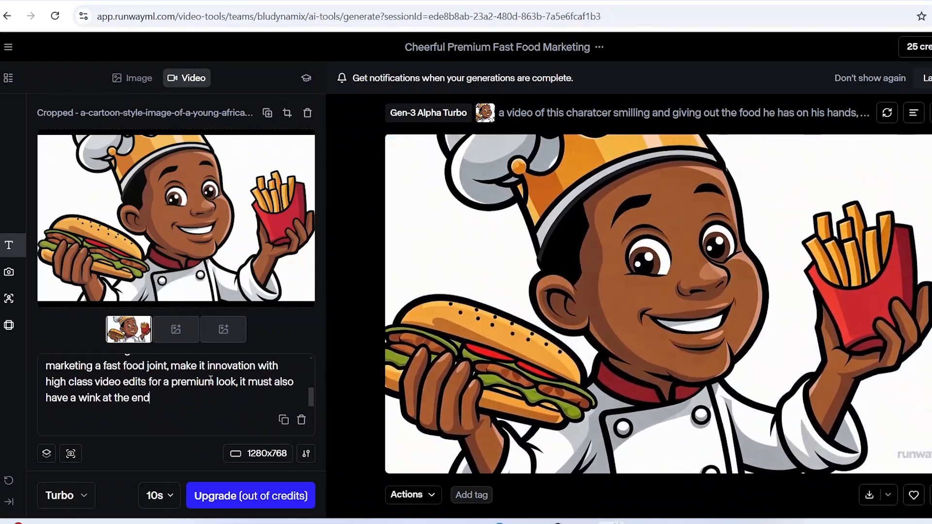
scroll(204, 380, up, 3)
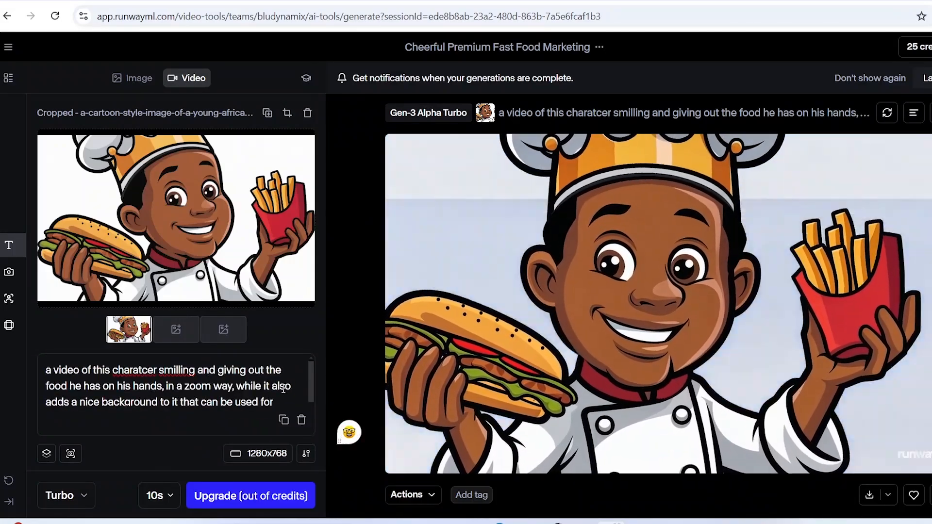
scroll(285, 387, down, 3)
scroll(310, 392, up, 2)
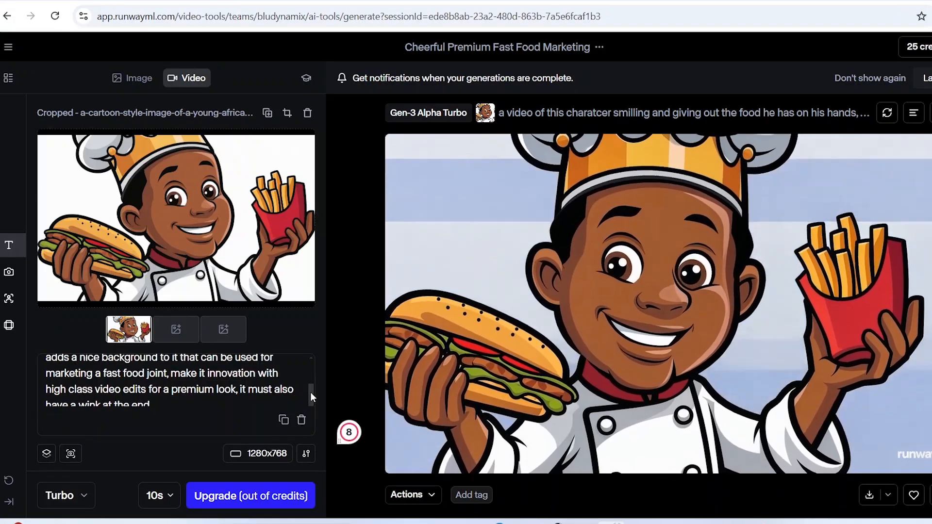
- Replace "it also adds a nice" with "it has a green screen" before "background" in the prompt
drag(315, 386, 316, 383)
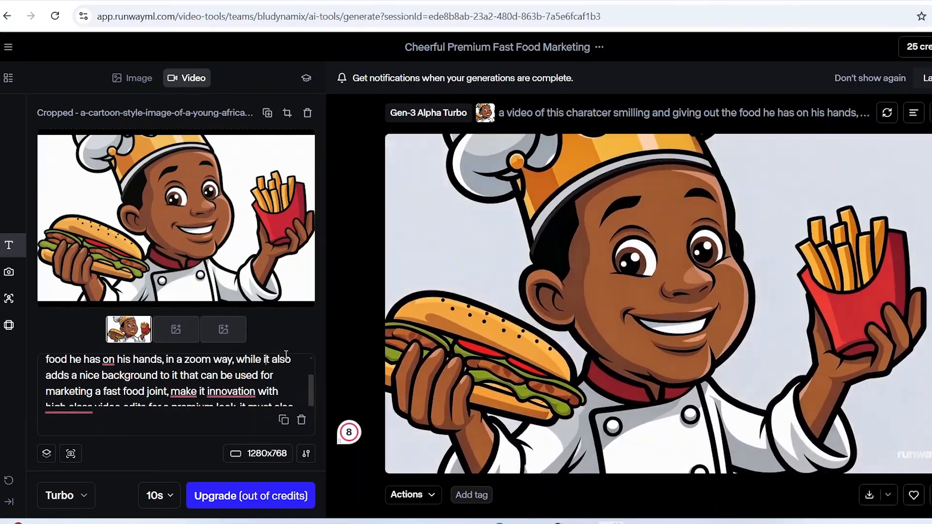
drag(99, 376, 266, 386)
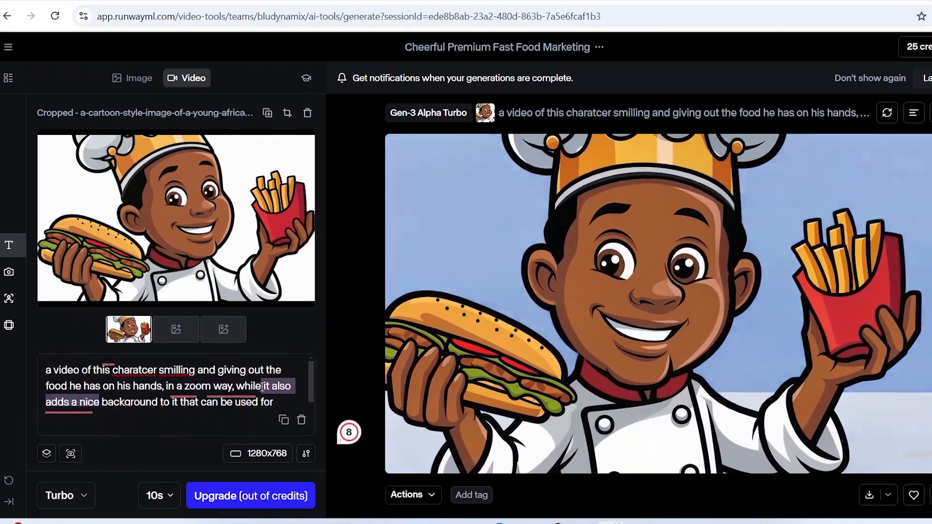
text(t has)
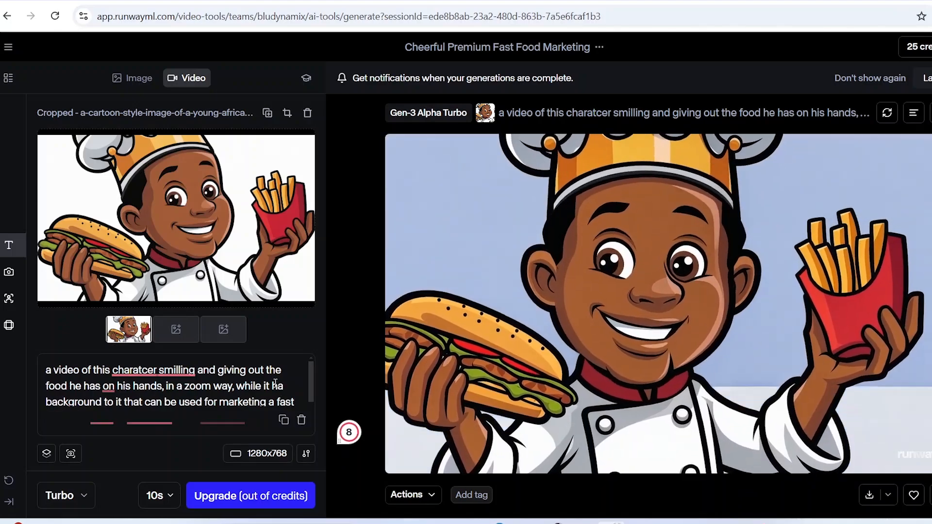
text( a green s)
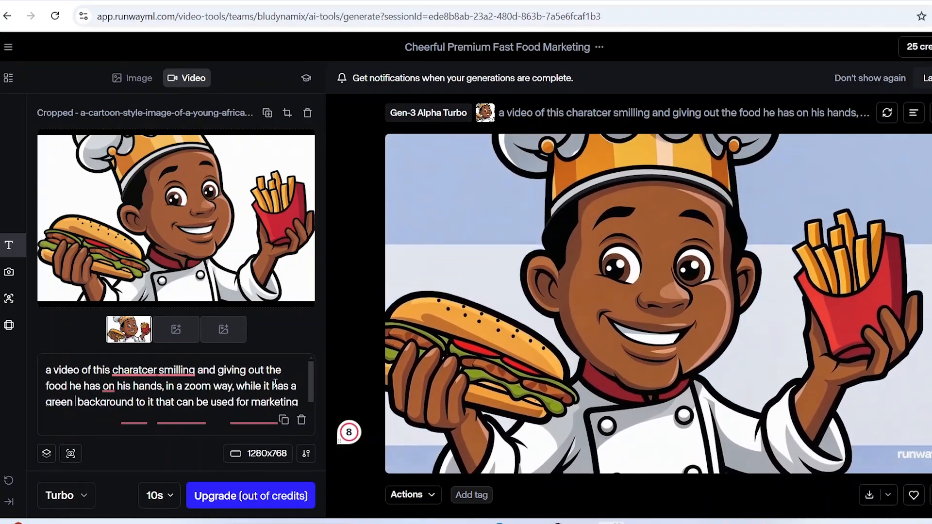
text(creen)
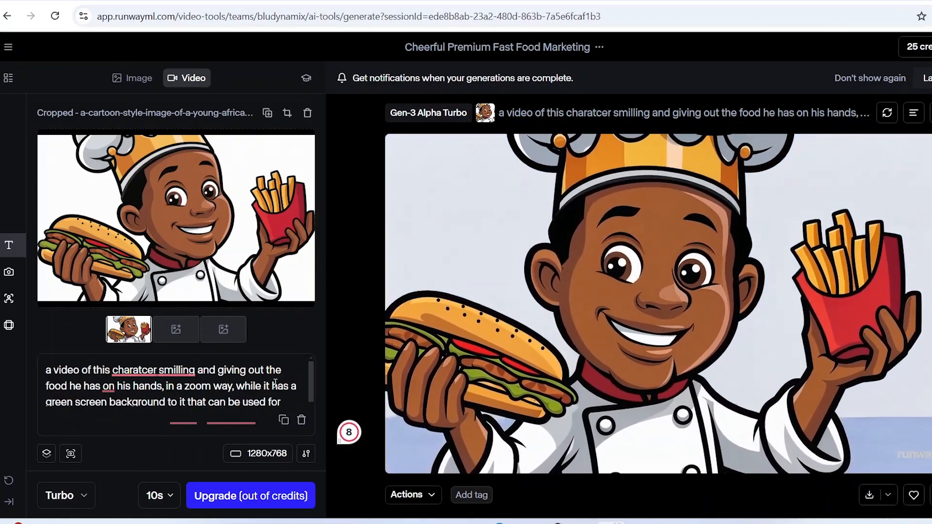
scroll(221, 420, down, 3)
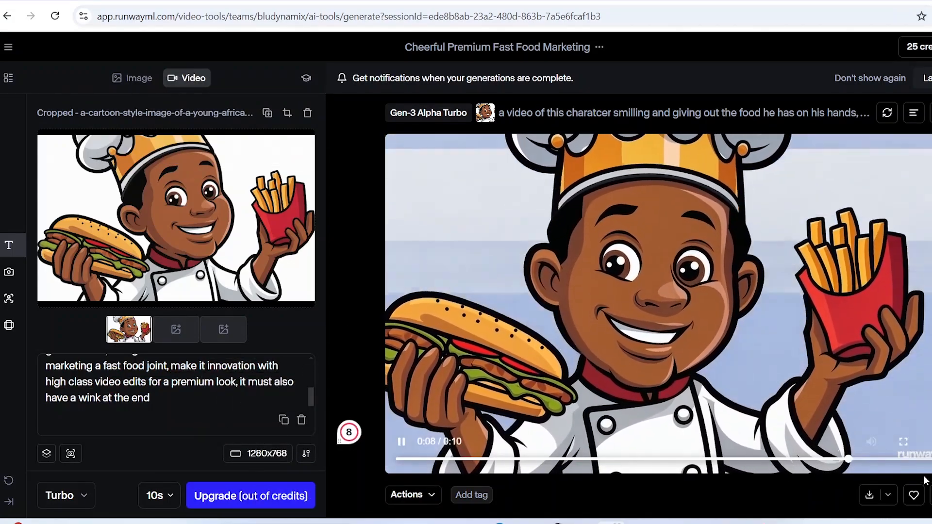
- Download the generated chef video and look through its additional options and available actions
click(870, 495)
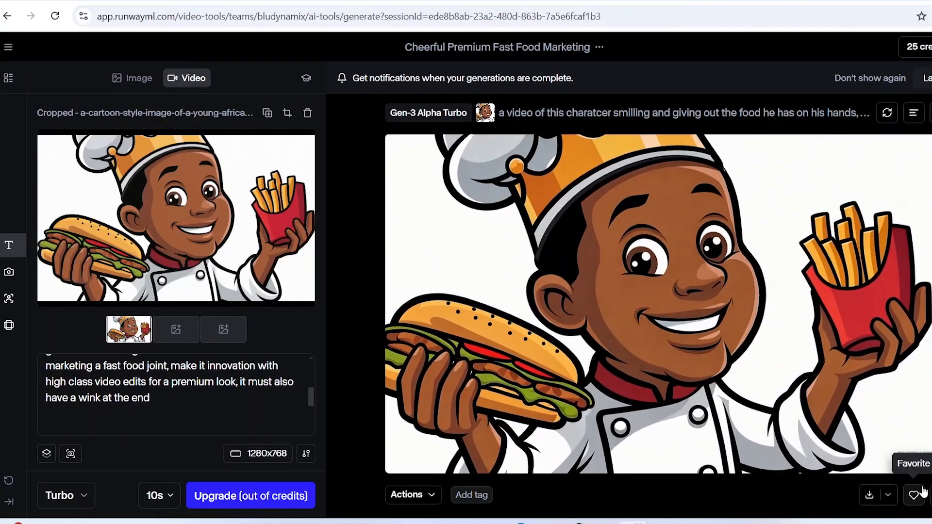
click(928, 495)
click(929, 495)
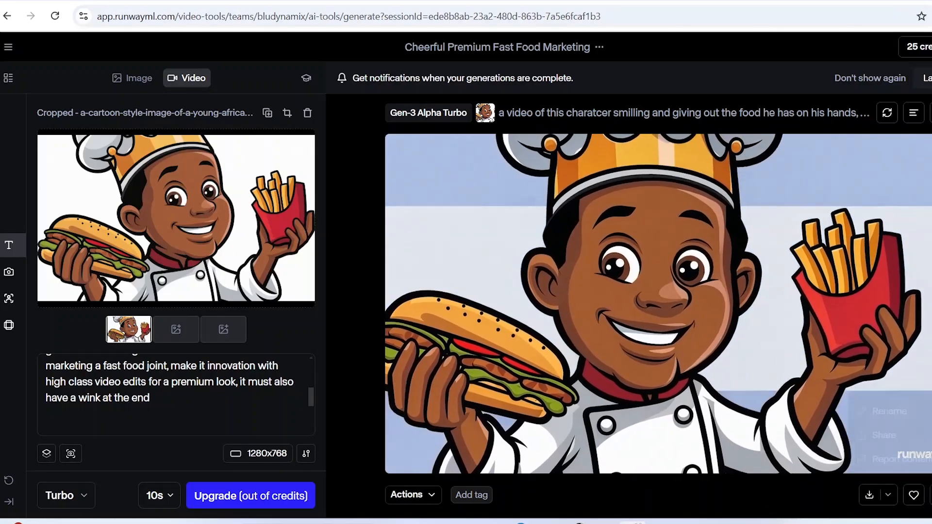
click(413, 495)
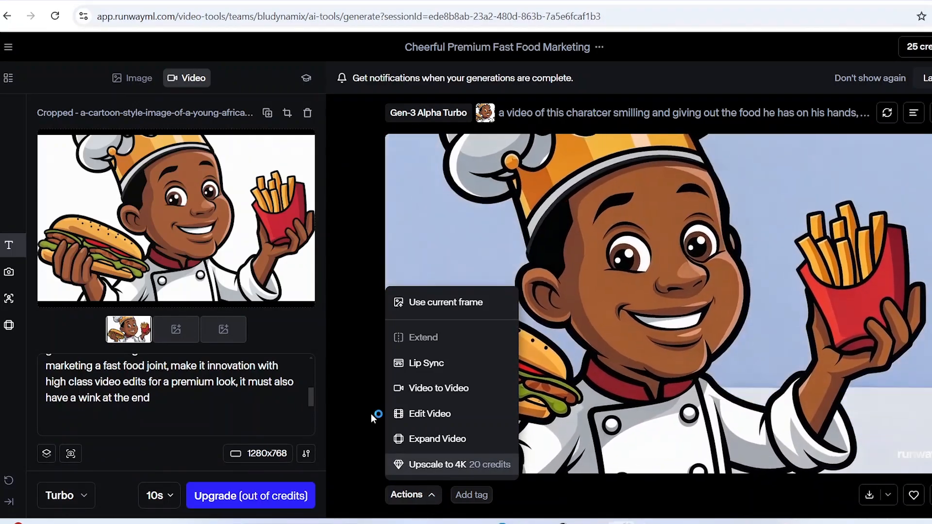
click(374, 424)
click(435, 495)
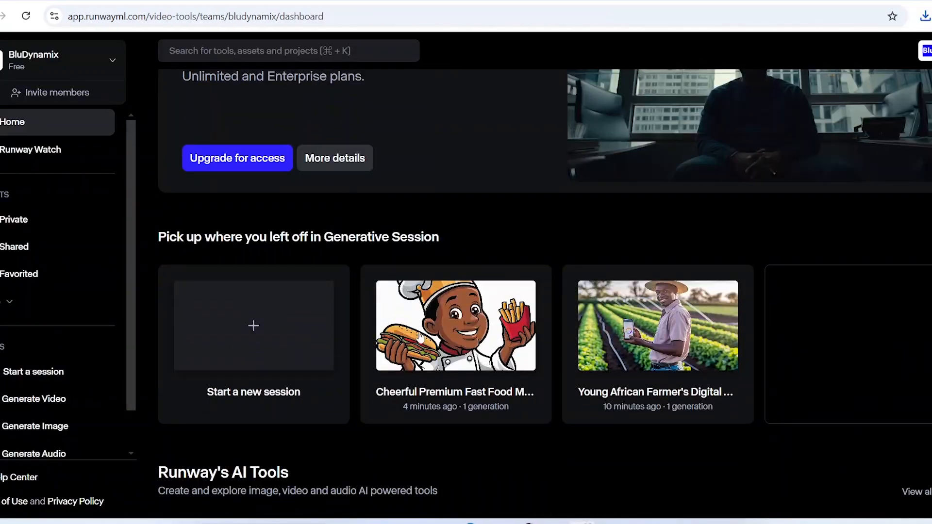
- Open the Text to Image (Legacy) tool from the dashboard and set the image style to Advertising
scroll(504, 352, down, 4)
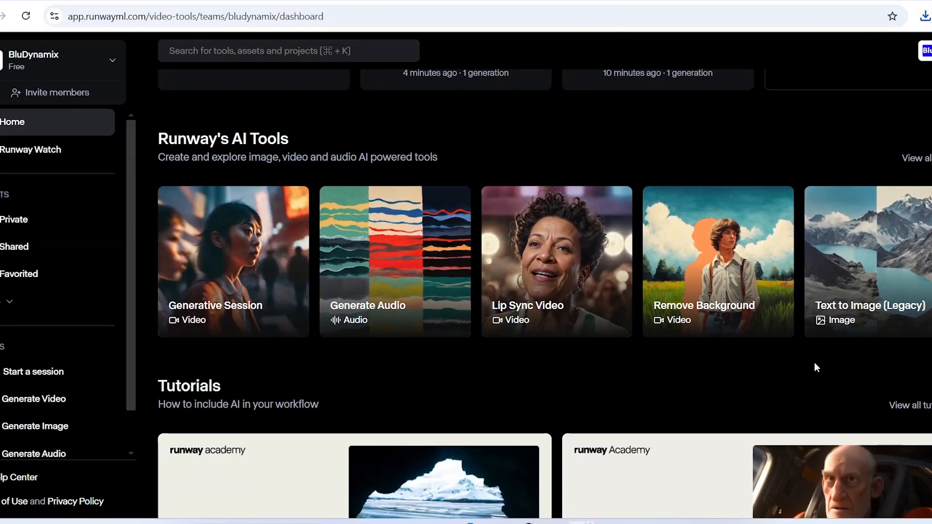
click(902, 267)
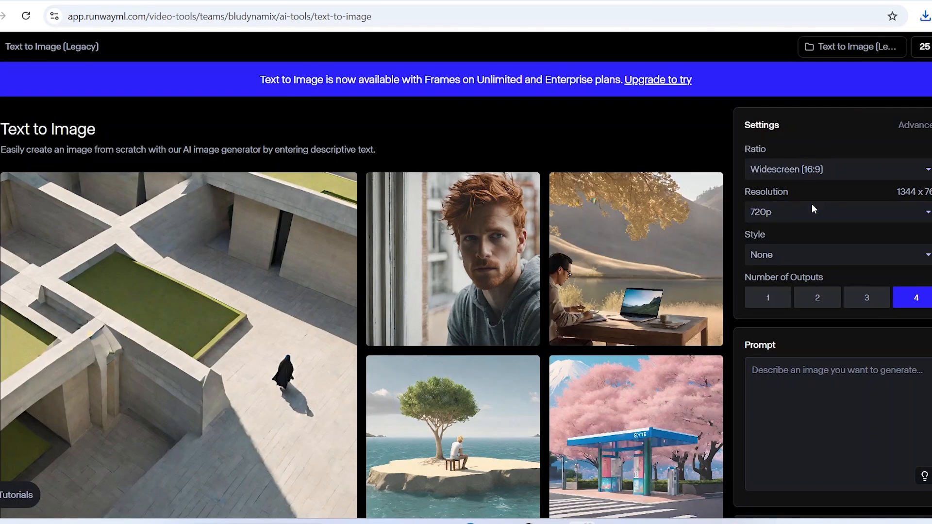
click(844, 254)
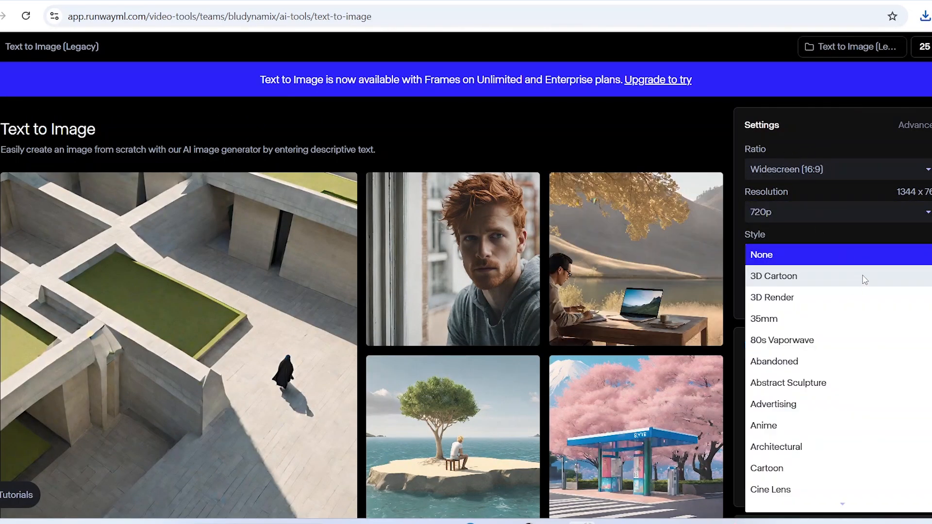
scroll(850, 315, down, 3)
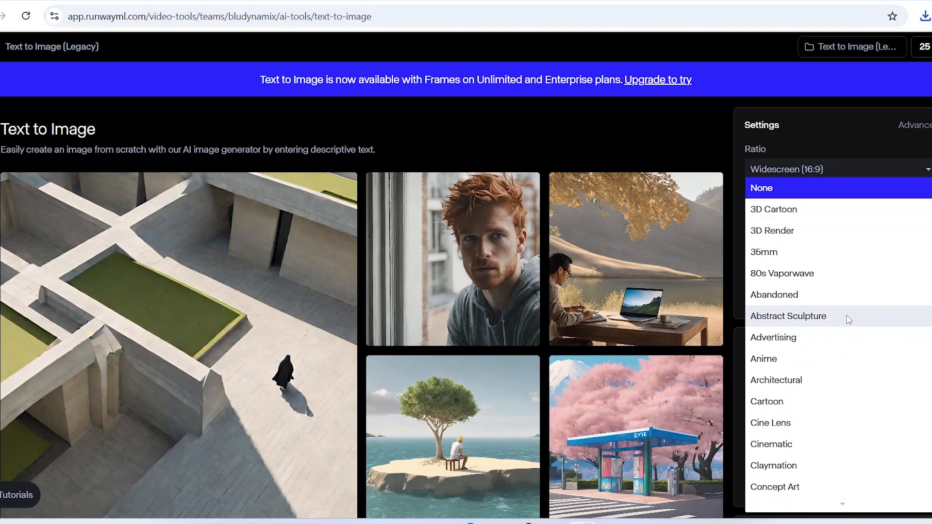
scroll(825, 357, down, 5)
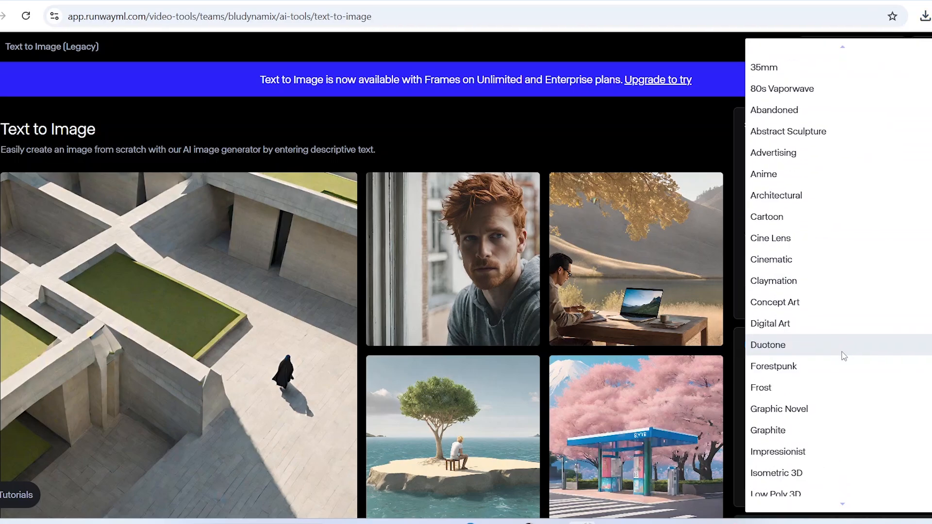
scroll(849, 363, down, 3)
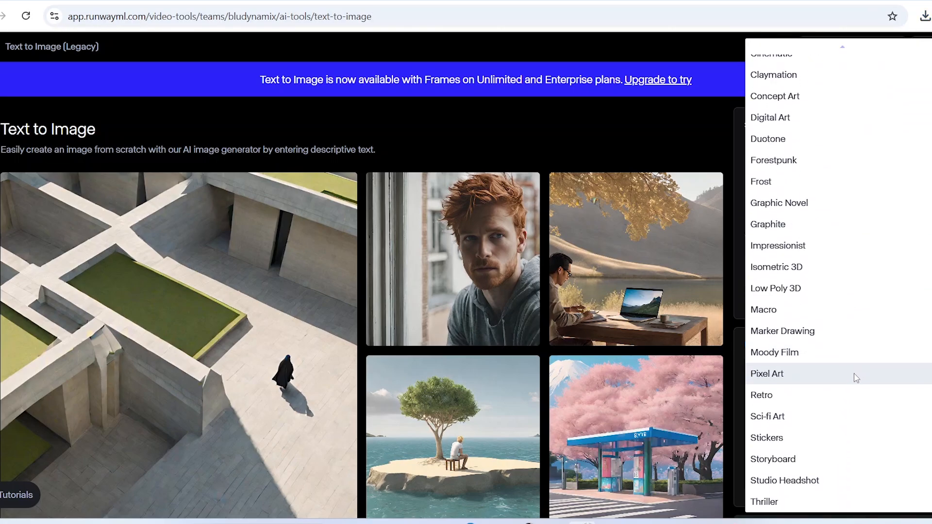
scroll(840, 379, up, 6)
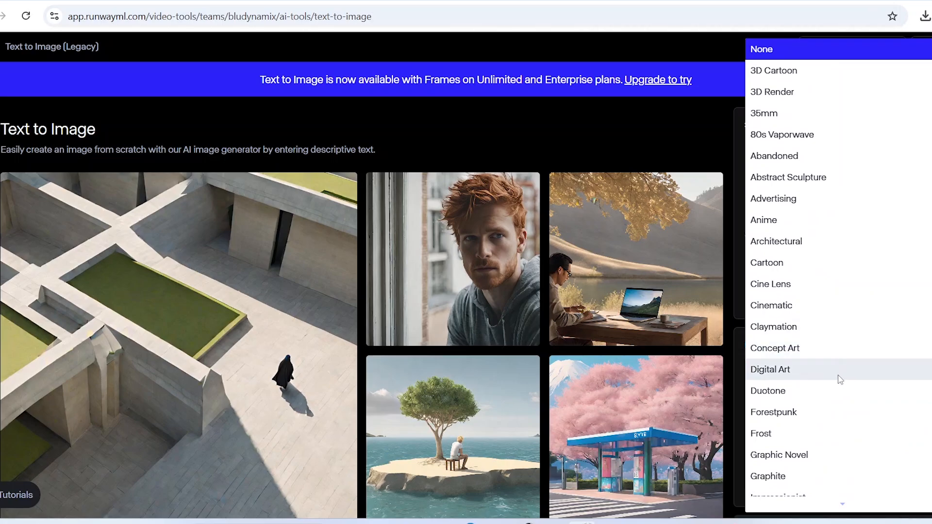
click(801, 199)
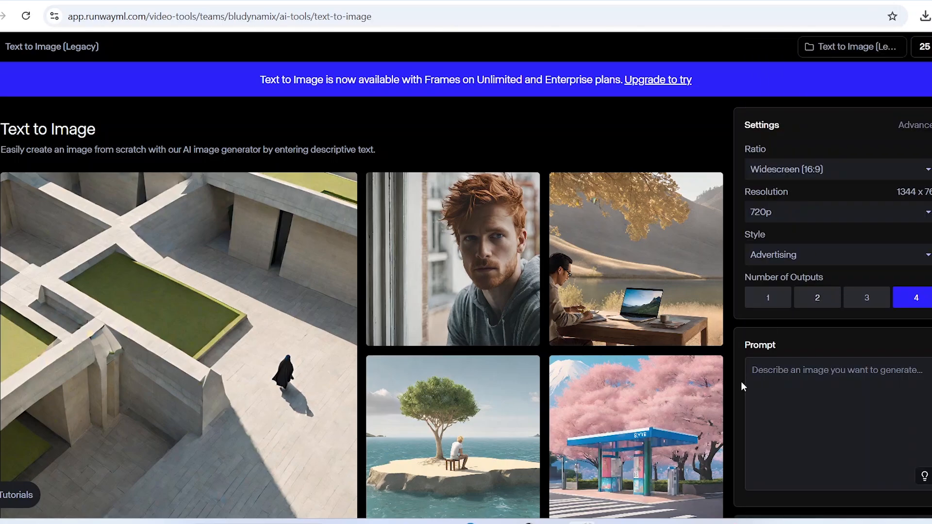
- Begin the prompt with "an image that advertises a company called BluDynamix, a software company, which works with AI" and dismiss the Adobe alert
click(820, 385)
text(an i)
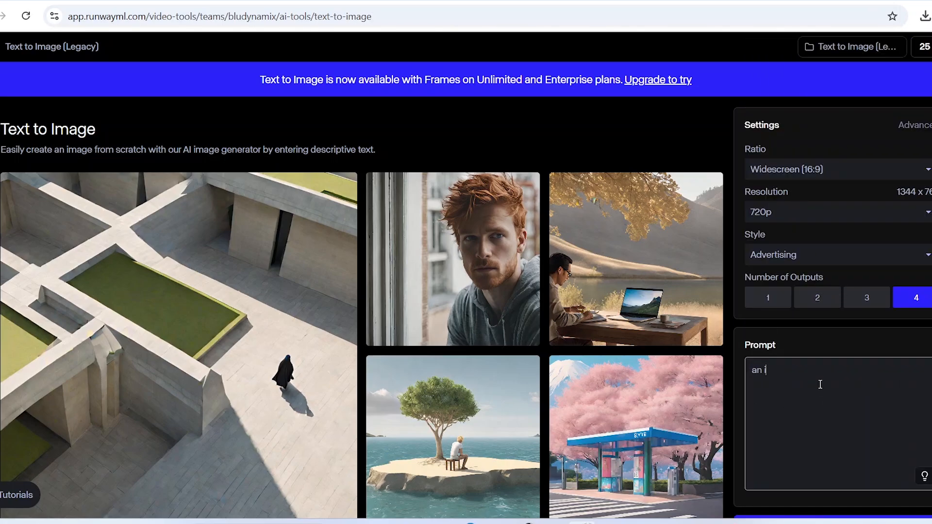
text(mage that advertises)
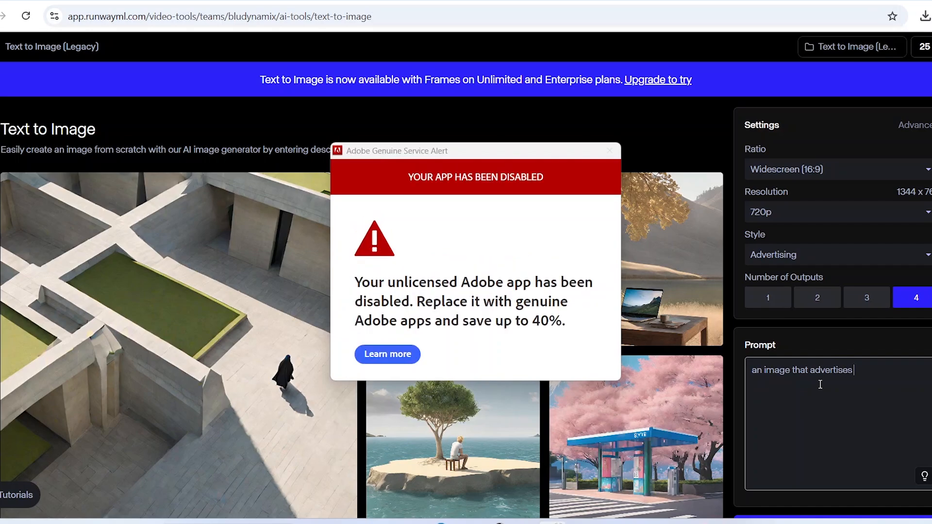
click(609, 151)
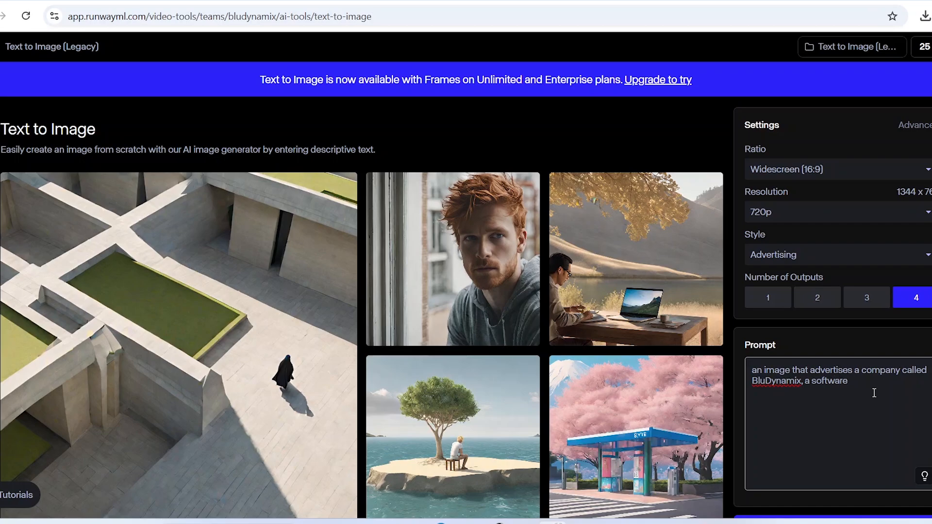
text(works with AI, disp)
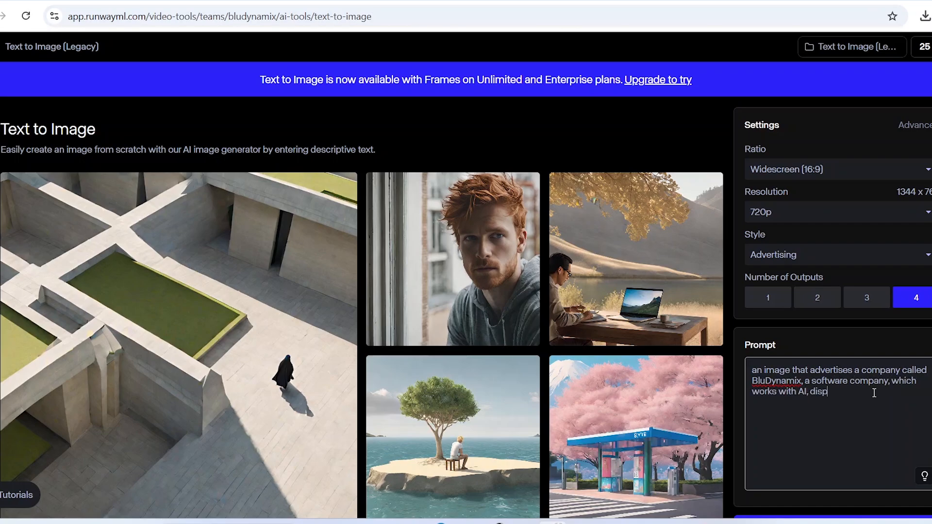
- Complete the prompt with "display the name in middle of image and a cool tech AI background show the services we do" and generate the images
text(lay the name in middle of image and a cool tech AI background show the services we do)
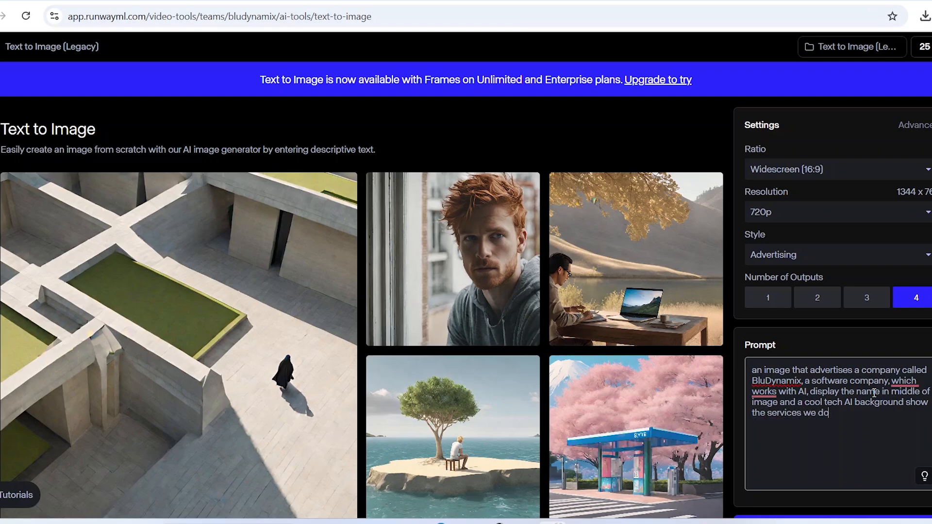
scroll(874, 393, down, 2)
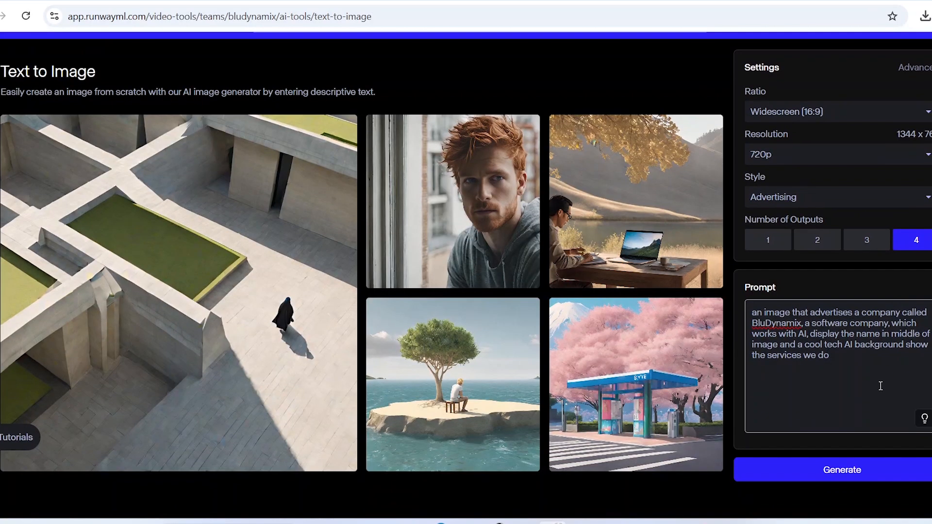
click(860, 472)
- Review the generated advertising images and inspect the one with the white robotic machine at enlarged size
scroll(784, 385, up, 2)
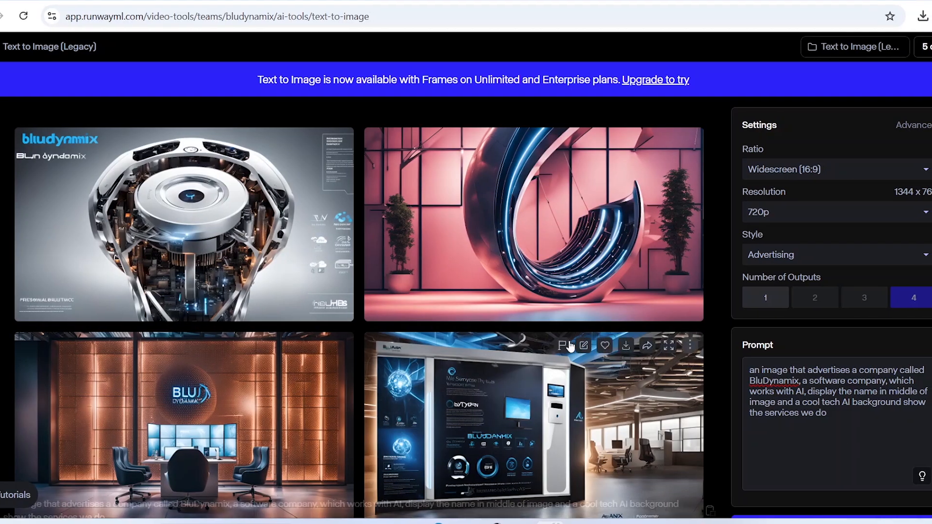
scroll(332, 368, down, 1)
scroll(331, 368, up, 1)
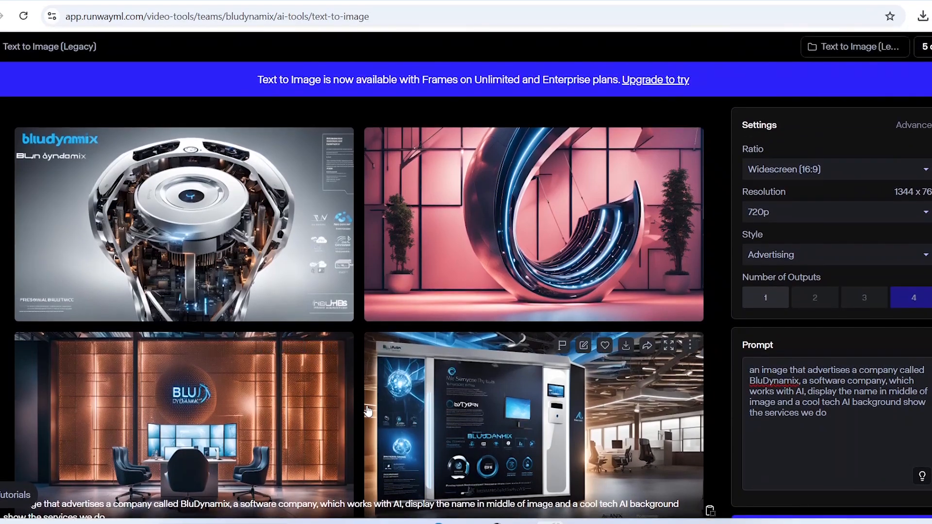
scroll(368, 378, down, 1)
scroll(368, 378, up, 1)
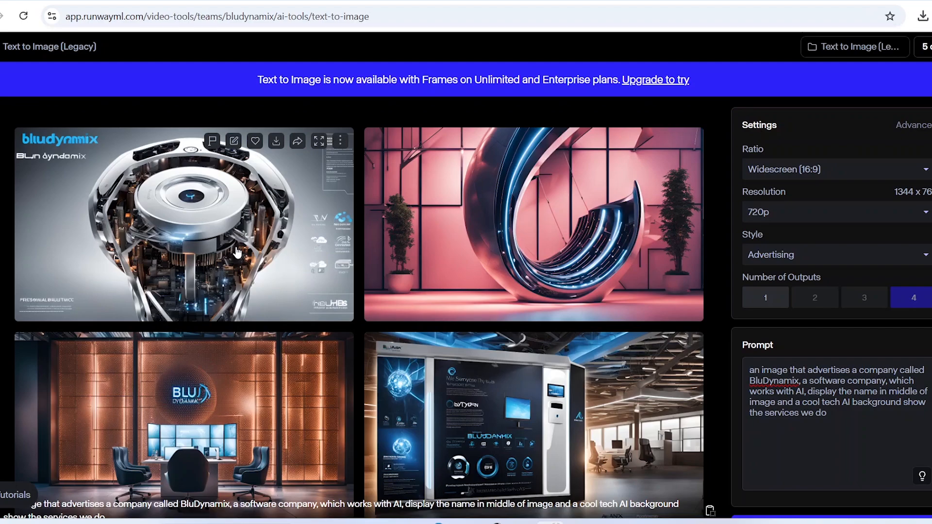
click(324, 143)
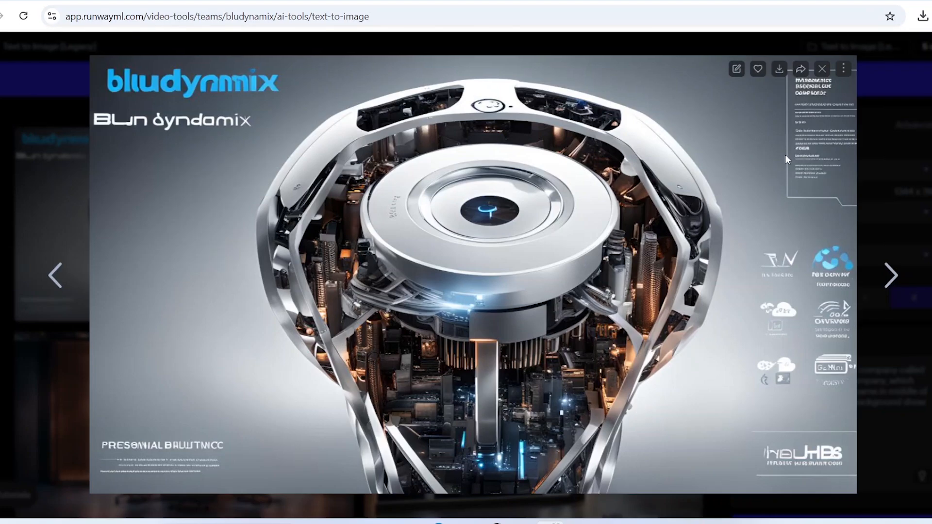
click(824, 70)
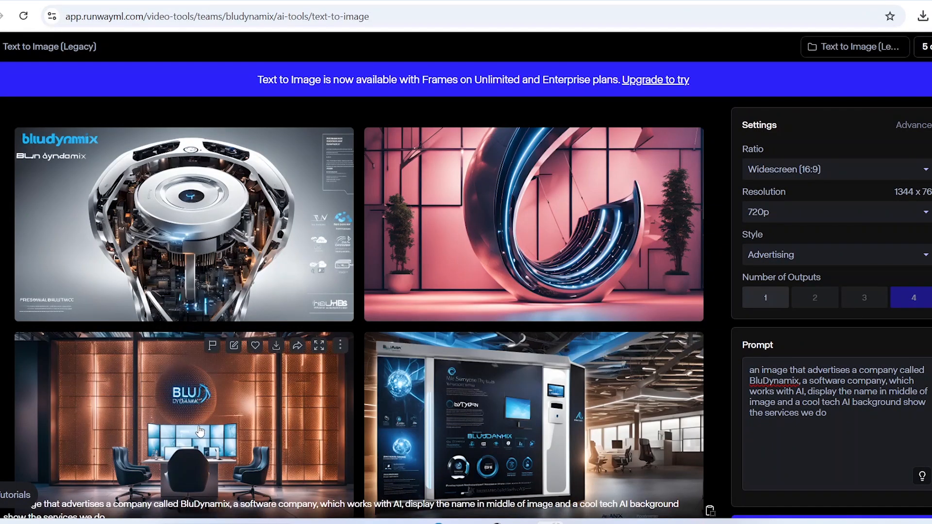
- Enlarge the generated office image with the company logo on the wall, download it and close the enlarged view
click(319, 345)
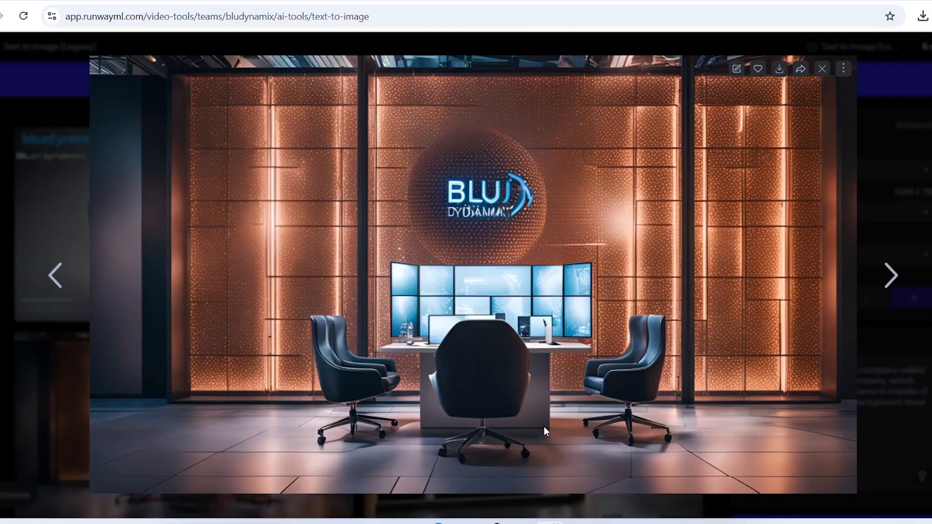
click(779, 70)
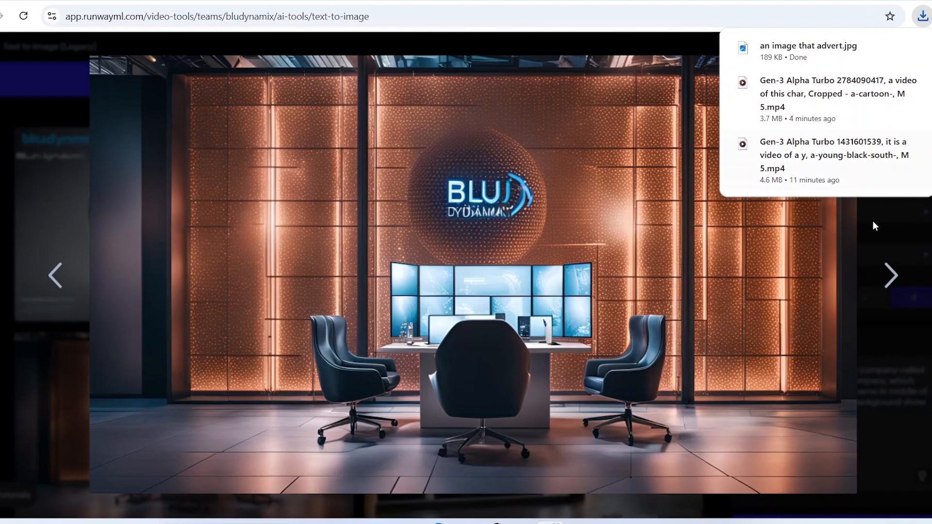
click(821, 69)
scroll(704, 204, down, 1)
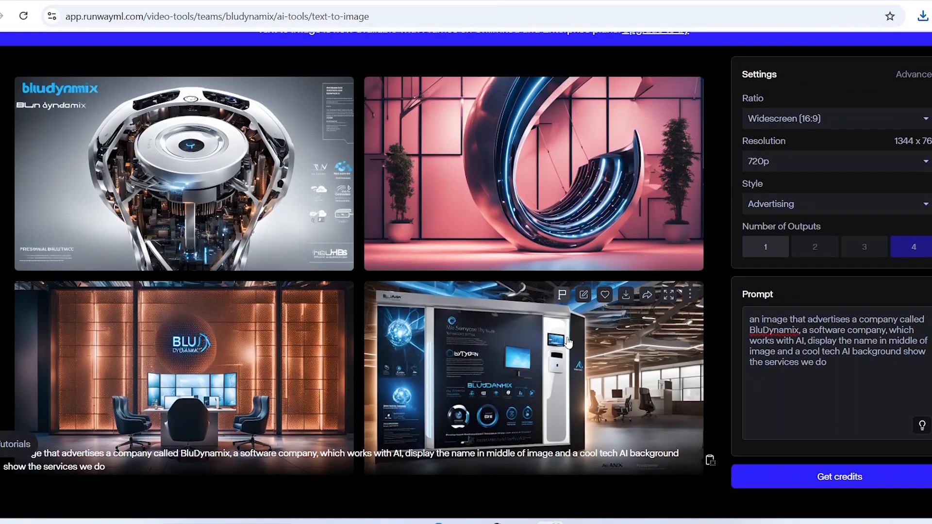
- Return to the dashboard and look through its sessions, tutorials and AI tools for the full tool list
scroll(533, 357, up, 2)
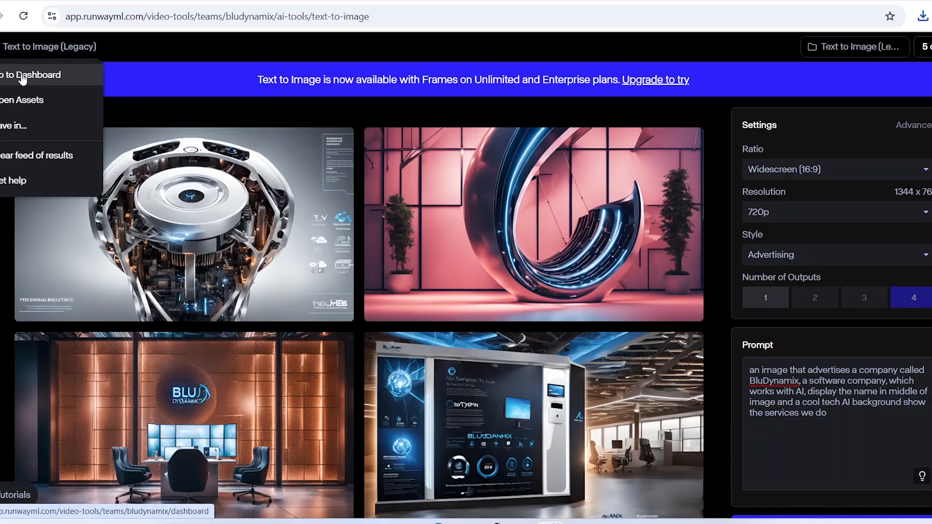
click(22, 79)
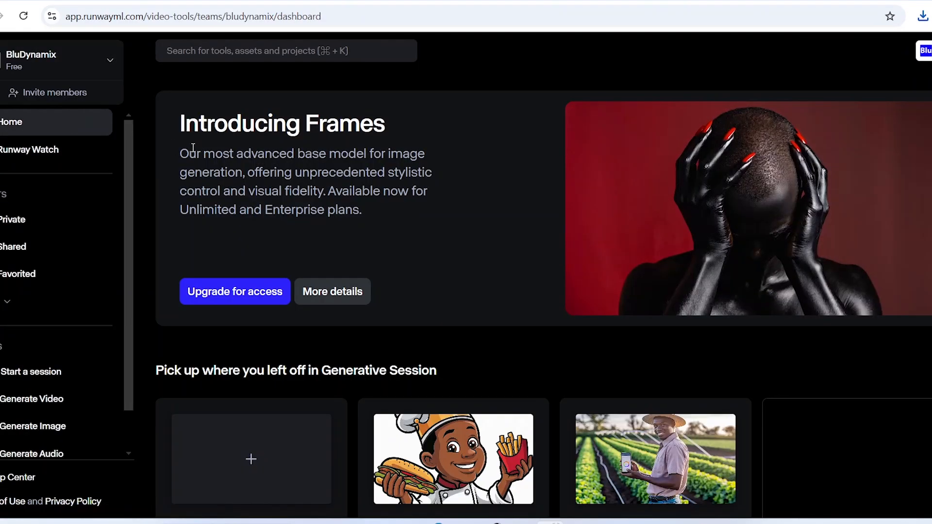
scroll(773, 345, down, 10)
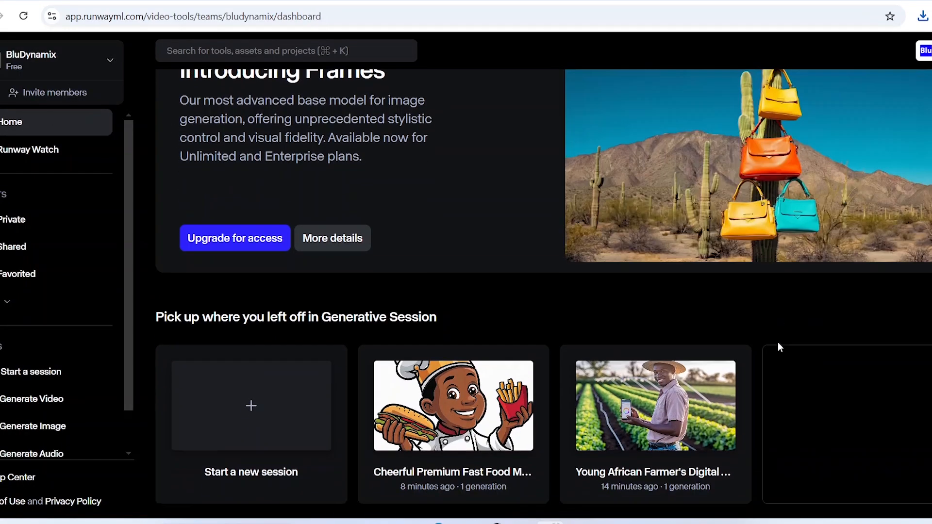
scroll(781, 350, down, 6)
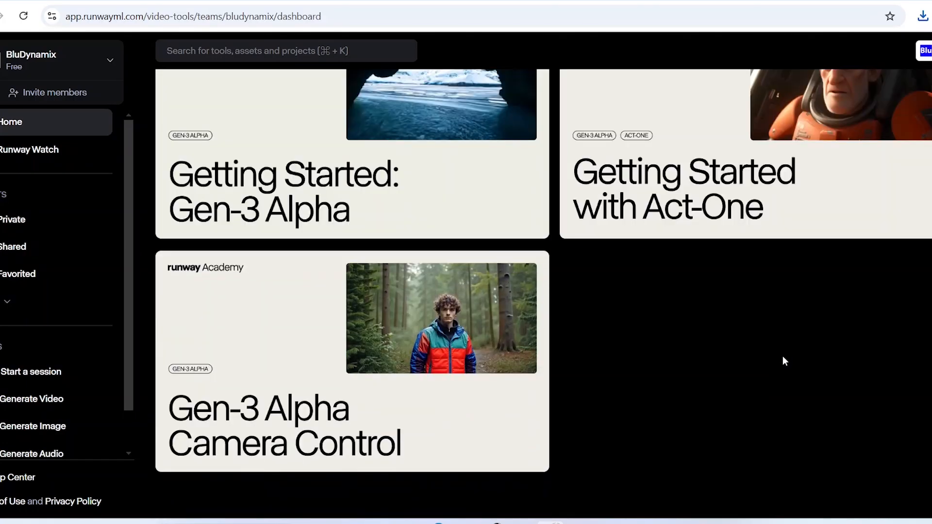
scroll(781, 354, up, 12)
scroll(777, 359, up, 3)
scroll(775, 357, down, 4)
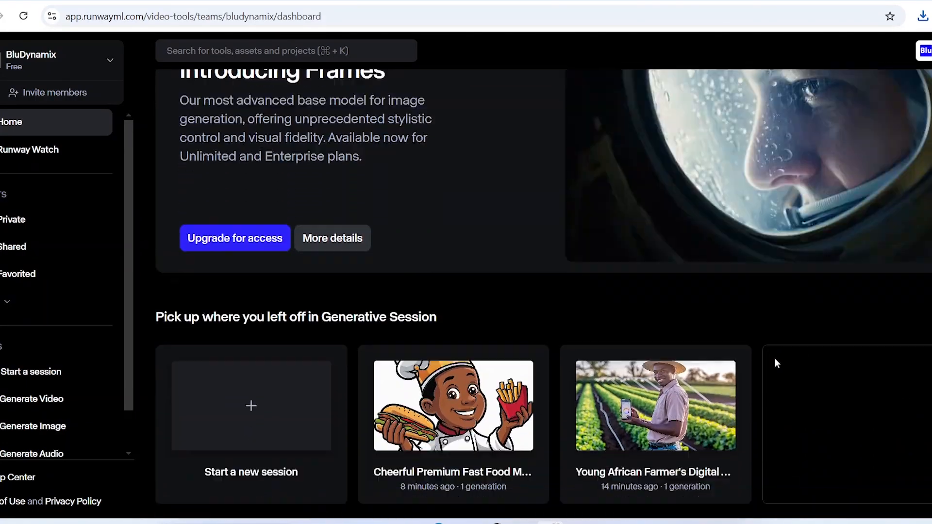
scroll(92, 381, down, 1)
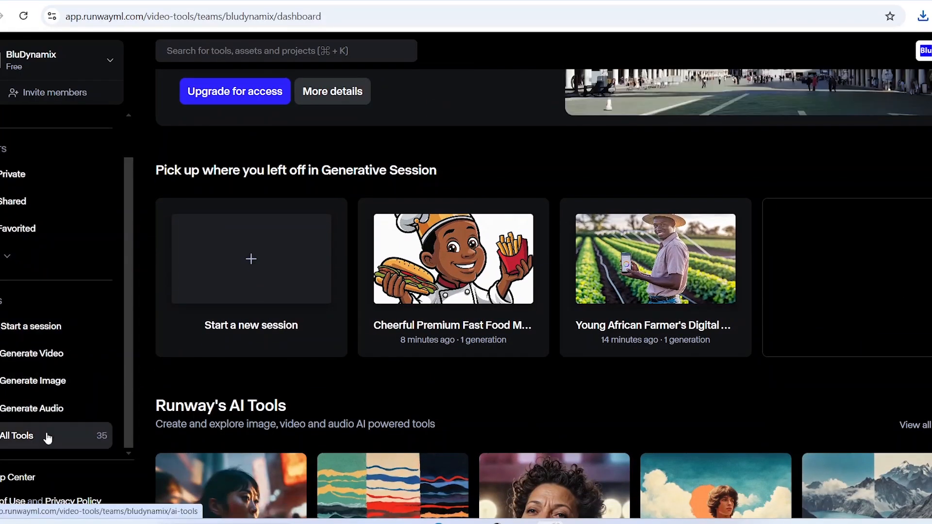